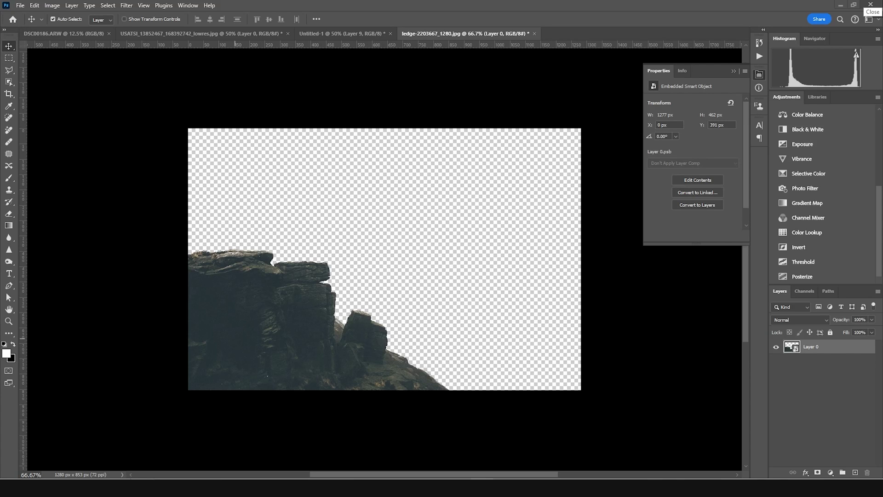
# Create a new 4 x 5 inch portrait document at 300 pixels/inch in RGB Color with a white background
pyautogui.press('ctrl')
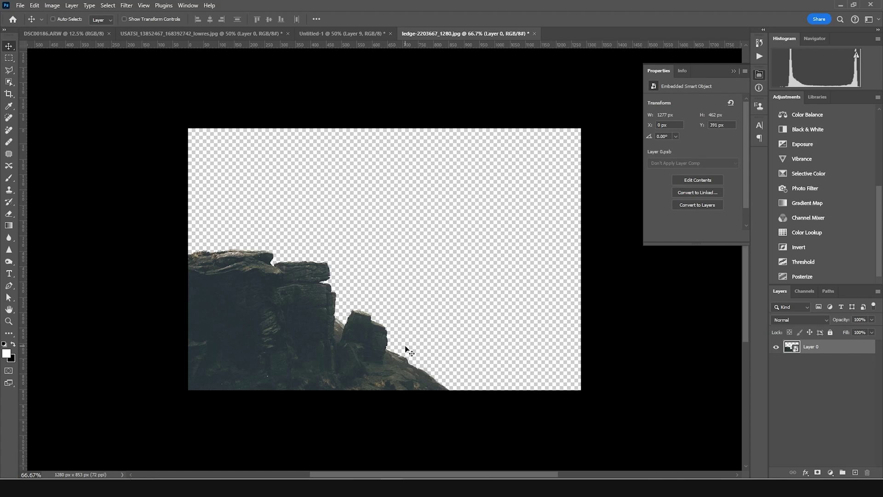
pyautogui.hotkey('ctrl', 'n')
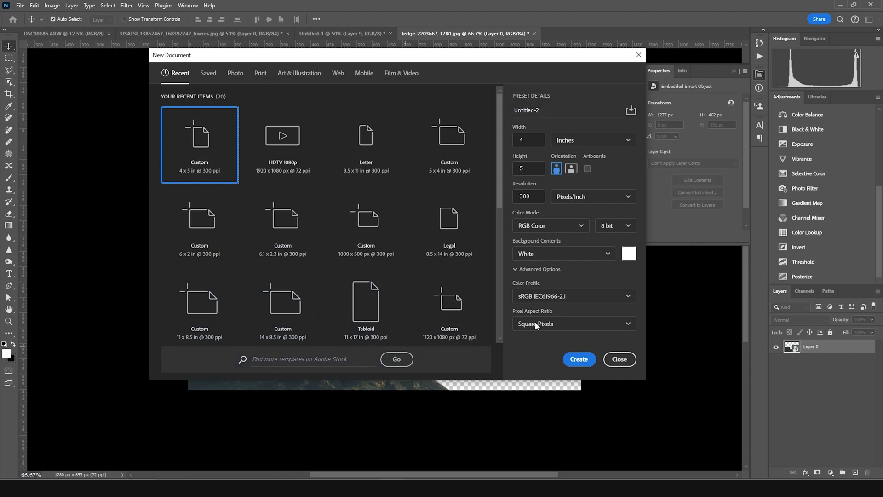
pyautogui.click(579, 359)
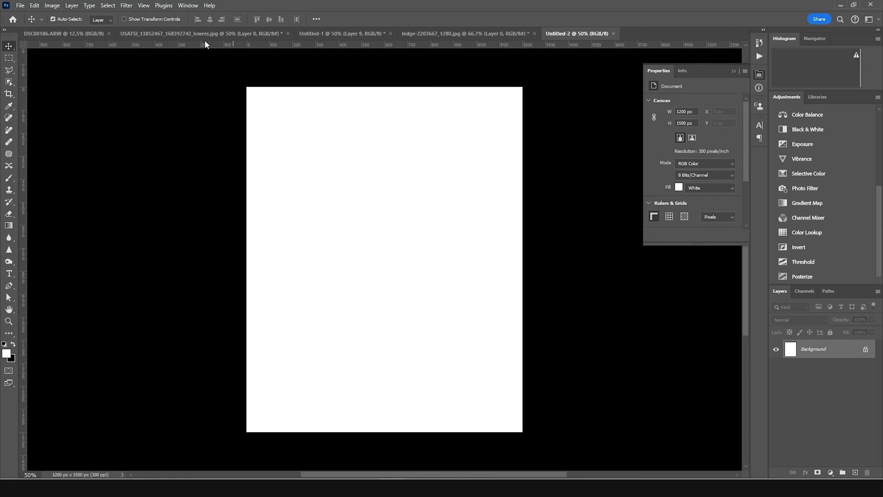
# Bring the football player cutout into the new document, scale it to 14.46%, rotate it 22° and centre it horizontally
pyautogui.click(183, 36)
pyautogui.moveTo(379, 147); pyautogui.dragTo(440, 200)
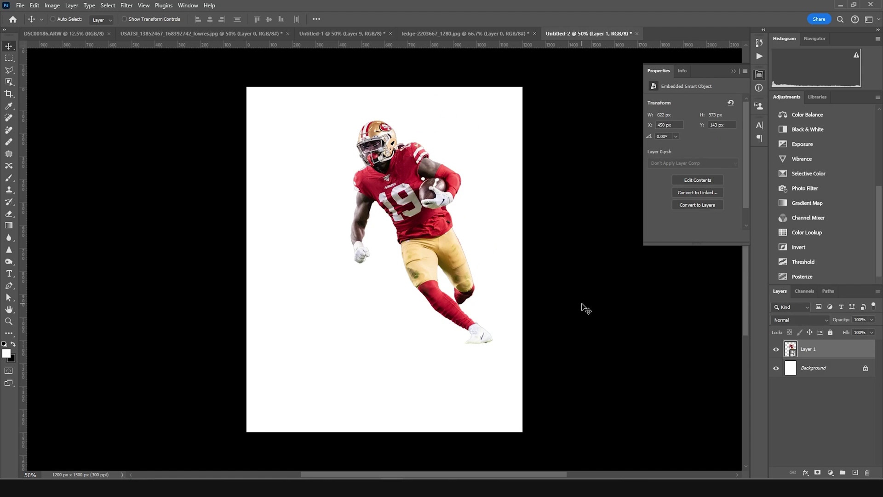
pyautogui.hotkey('ctrl', 't')
pyautogui.moveTo(490, 119); pyautogui.dragTo(502, 164)
pyautogui.moveTo(453, 243); pyautogui.dragTo(413, 242)
pyautogui.moveTo(478, 159); pyautogui.dragTo(457, 190)
pyautogui.moveTo(406, 239); pyautogui.dragTo(406, 251)
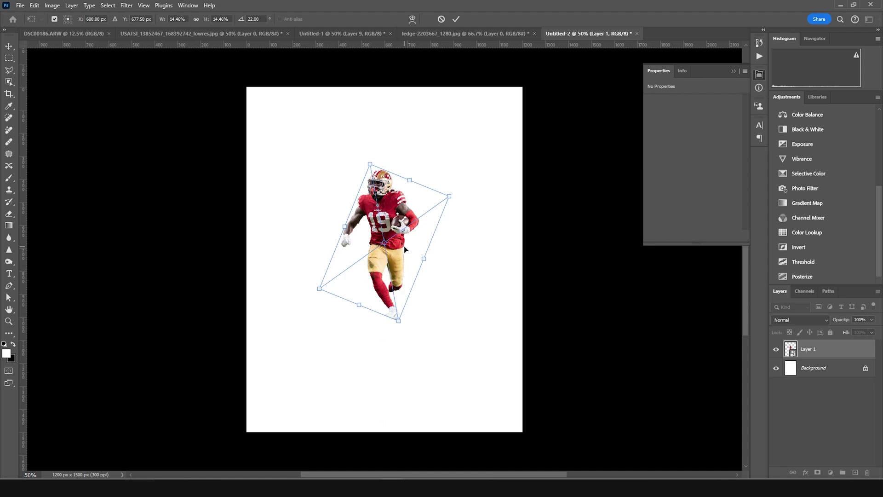
pyautogui.press('Return')
# Bring the rock ledge cutout into the new document, scale it to 26.97% and place it at the lower right beneath the player
pyautogui.click(470, 29)
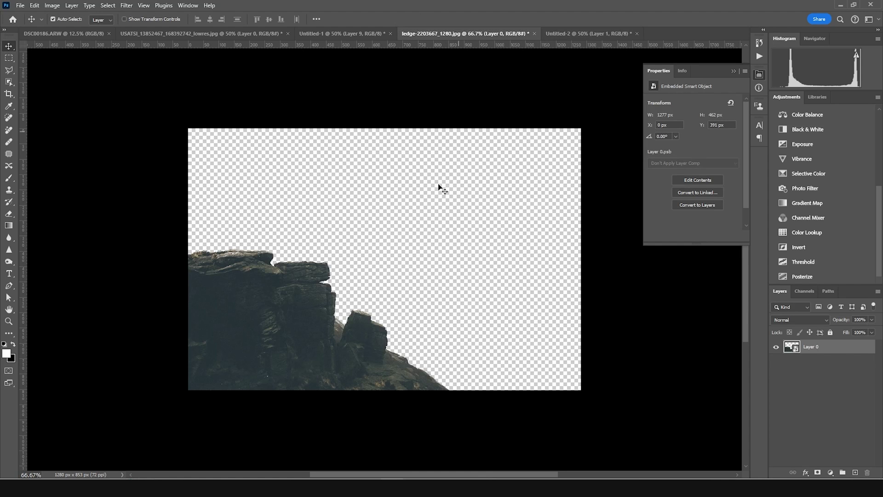
pyautogui.moveTo(253, 268); pyautogui.dragTo(479, 379)
pyautogui.hotkey('ctrl', 't')
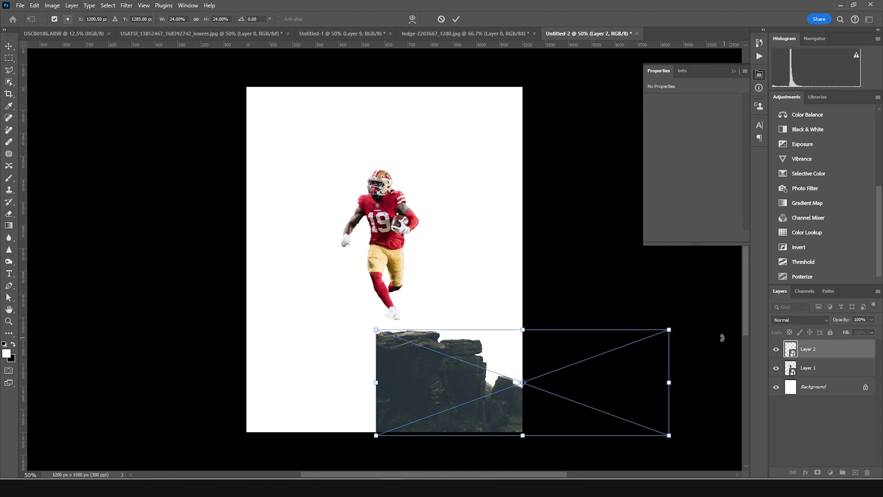
pyautogui.moveTo(671, 325)
pyautogui.mouseDown()
pyautogui.moveTo(684, 311)
pyautogui.moveTo(687, 320)
pyautogui.mouseUp()
pyautogui.moveTo(441, 362); pyautogui.dragTo(456, 362)
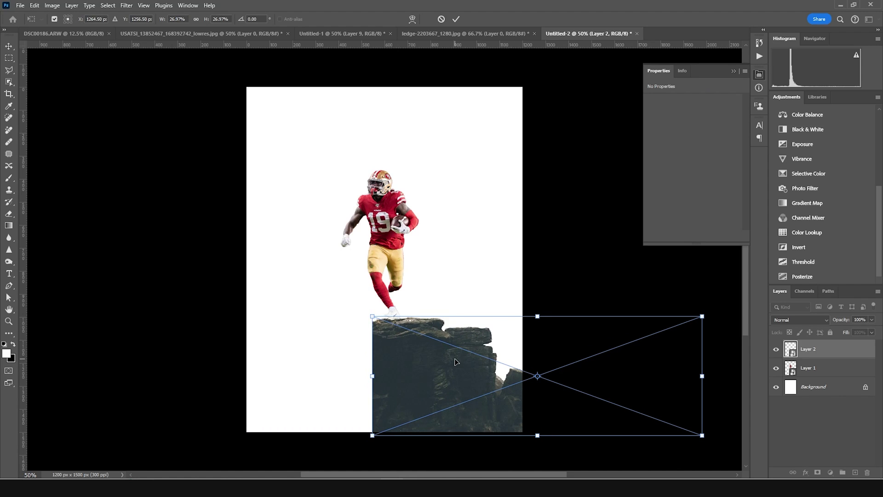
pyautogui.press('Return')
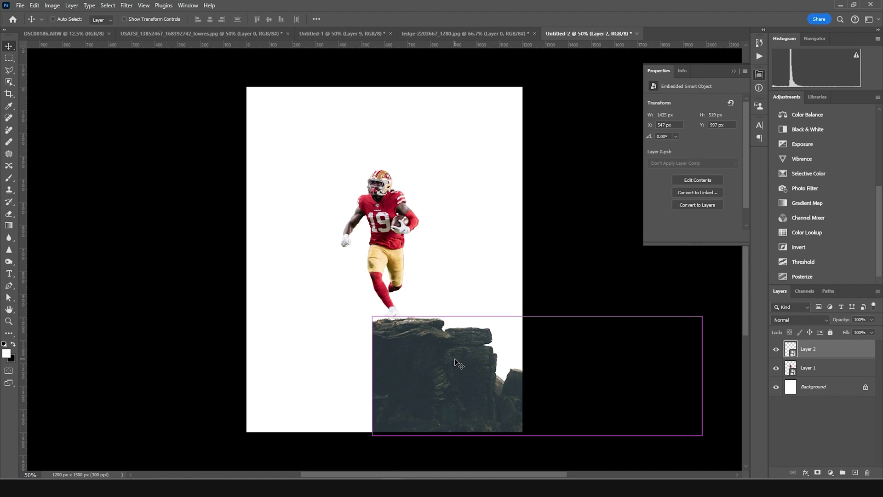
# Duplicate the ledge layer, flip the copy horizontally and place it against the left edge of the original ledge
pyautogui.hotkey('ctrl', 'j')
pyautogui.hotkey('ctrl', 't')
pyautogui.rightClick(451, 349)
pyautogui.click(477, 336)
pyautogui.moveTo(627, 364); pyautogui.dragTo(303, 366)
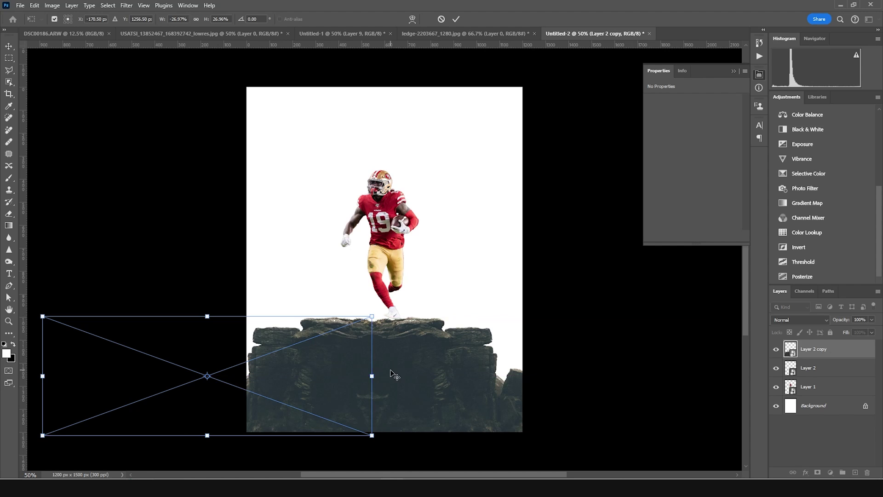
pyautogui.press('Return')
# Nudge the mirrored ledge right to close the seam between the two halves
pyautogui.press('Right')
pyautogui.press('Right')
pyautogui.press('Right')
pyautogui.press('Right')
pyautogui.press('Right')
pyautogui.press('Right')
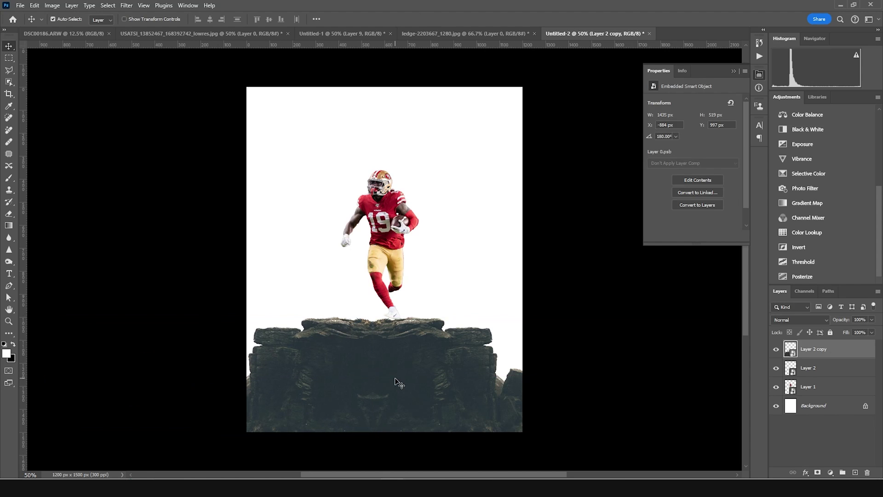
pyautogui.press('Right')
pyautogui.press('Right')
# Centre both ledge halves horizontally on the canvas and merge them into one layer
pyautogui.keyDown('shift'); pyautogui.click(805, 375); pyautogui.keyUp('shift')
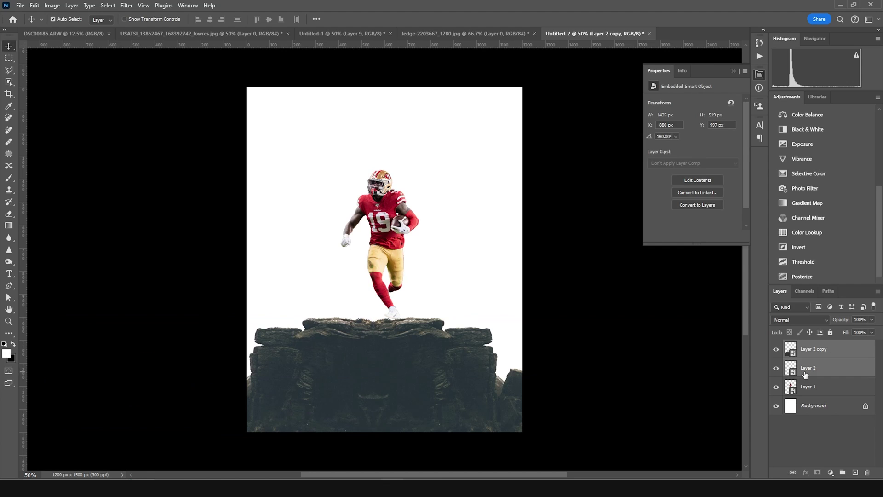
pyautogui.hotkey('ctrl', 't')
pyautogui.moveTo(399, 381); pyautogui.dragTo(414, 380)
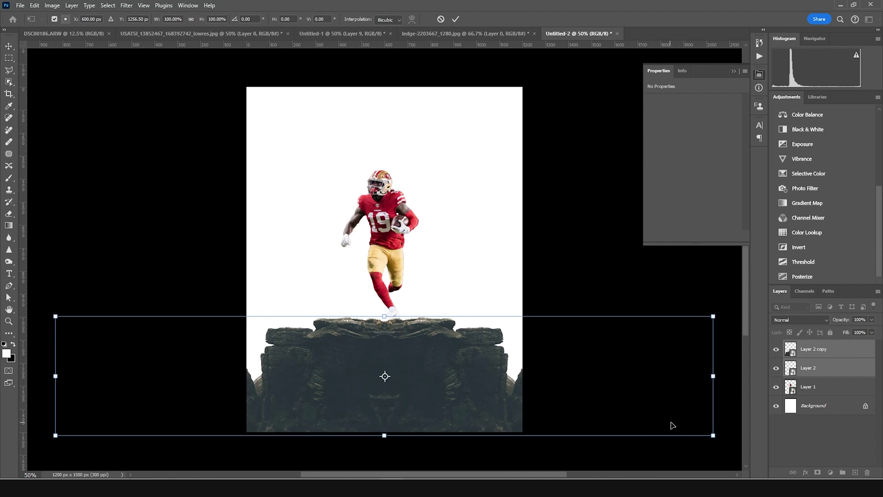
pyautogui.press('Return')
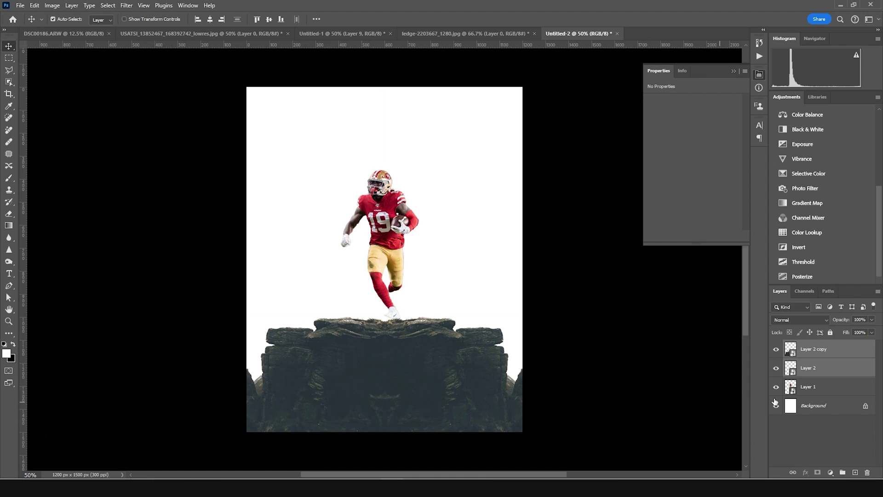
pyautogui.hotkey('ctrl', 'e')
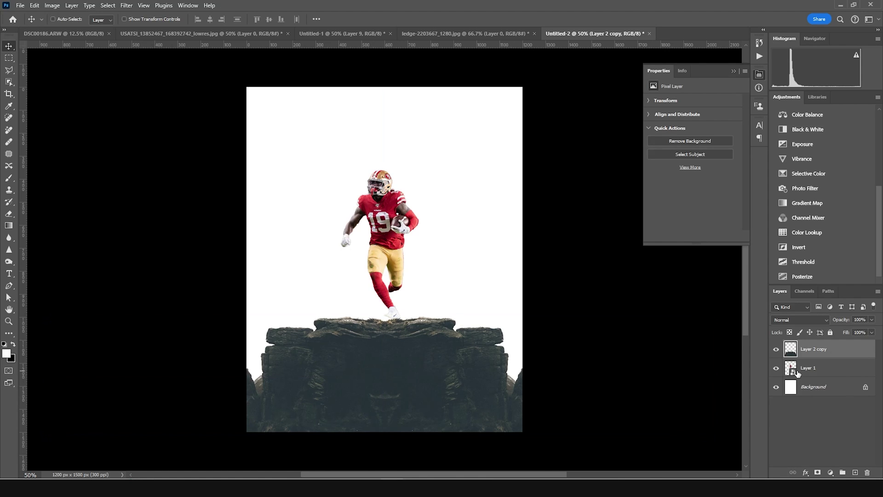
# Check the merged ledge layer by toggling its visibility and convert it to a smart object
pyautogui.click(777, 349)
pyautogui.click(776, 349)
pyautogui.rightClick(823, 351)
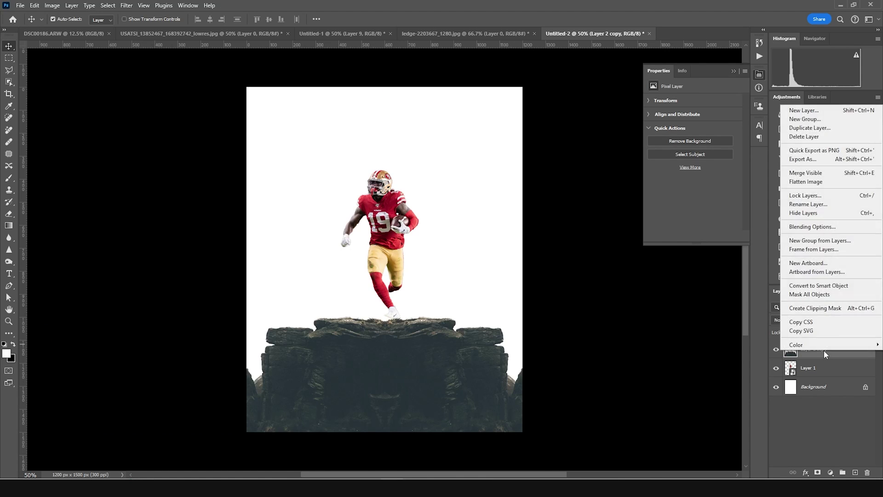
pyautogui.click(821, 285)
# Enlarge the player to 15.91% and reposition him so his foot meets the top of the ledge
pyautogui.click(798, 369)
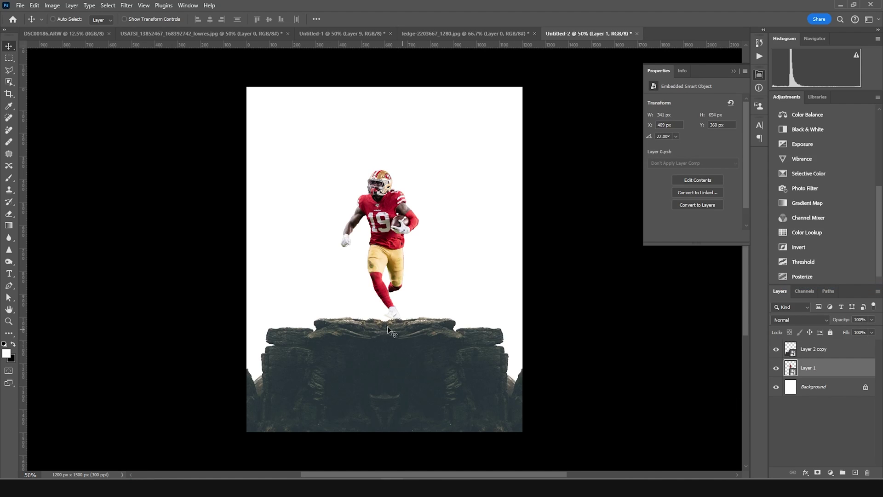
pyautogui.hotkey('ctrl', 't')
pyautogui.moveTo(381, 322); pyautogui.dragTo(400, 327)
pyautogui.moveTo(393, 267); pyautogui.dragTo(385, 264)
pyautogui.moveTo(392, 326); pyautogui.dragTo(391, 269)
pyautogui.hotkey('ctrl', 'z')
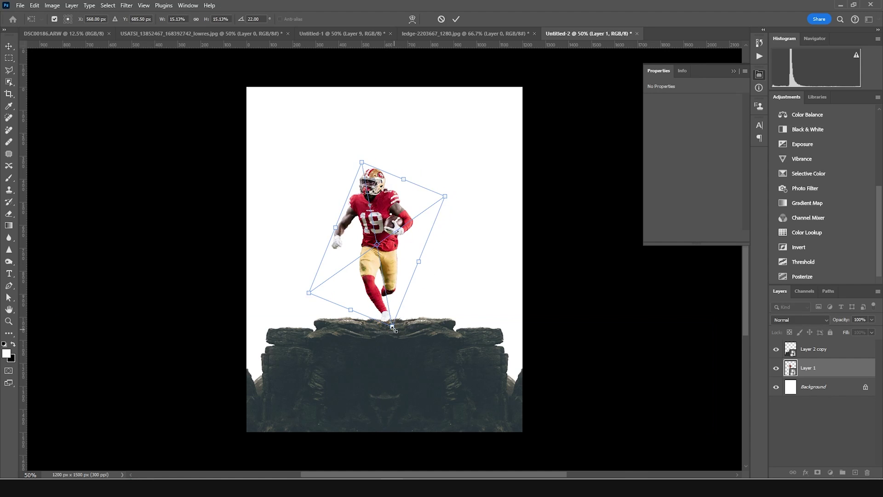
pyautogui.moveTo(392, 326); pyautogui.dragTo(398, 332)
pyautogui.moveTo(387, 250); pyautogui.dragTo(389, 245)
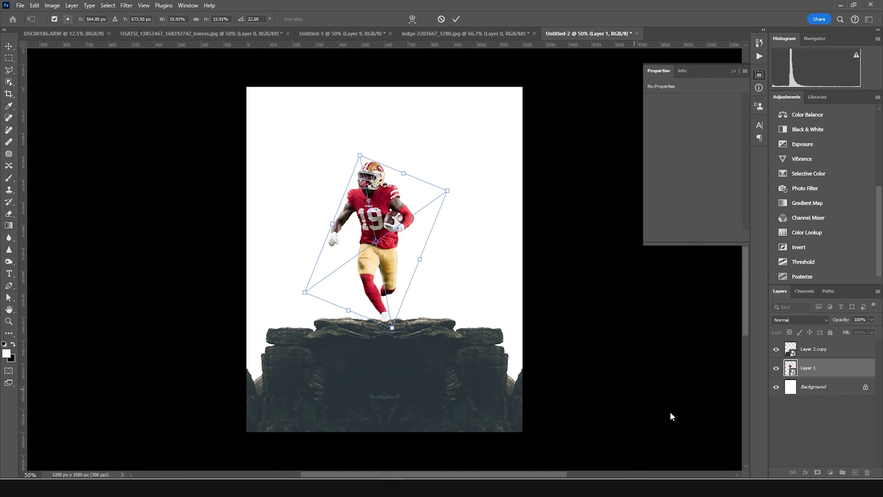
pyautogui.press('Return')
# Move the player layer above the ledge layer and nudge the player down onto the rock
pyautogui.moveTo(808, 368); pyautogui.dragTo(808, 344)
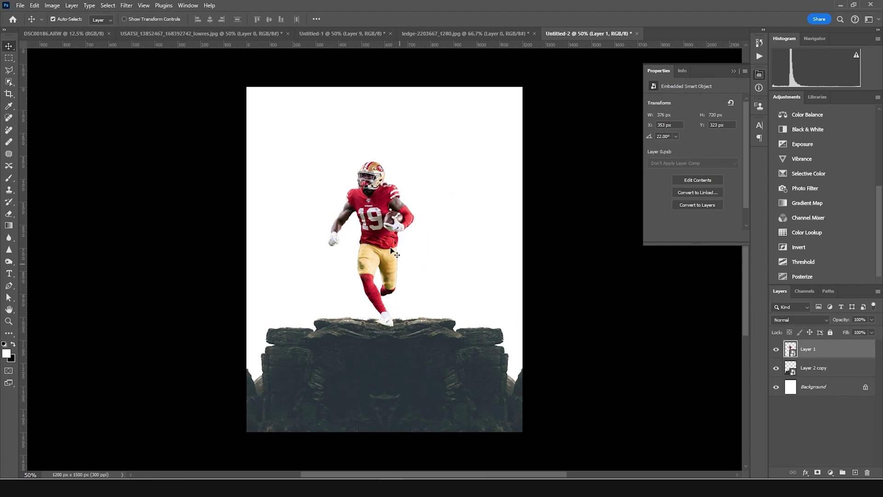
pyautogui.hotkey('shift', 'Down')
pyautogui.hotkey('shift', 'Down')
pyautogui.hotkey('shift', 'Down')
pyautogui.hotkey('shift', 'Down')
pyautogui.press('ctrl')
# Scale the player to 13.38% and position him with his foot on the top of the ledge
pyautogui.hotkey('ctrl', 't')
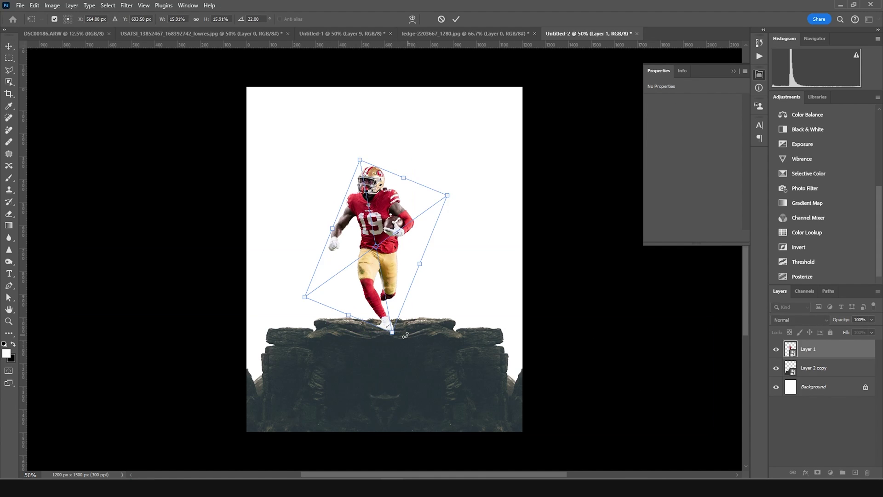
pyautogui.moveTo(396, 335); pyautogui.dragTo(401, 332)
pyautogui.moveTo(394, 271); pyautogui.dragTo(394, 269)
pyautogui.moveTo(448, 190); pyautogui.dragTo(436, 199)
pyautogui.moveTo(396, 244); pyautogui.dragTo(397, 251)
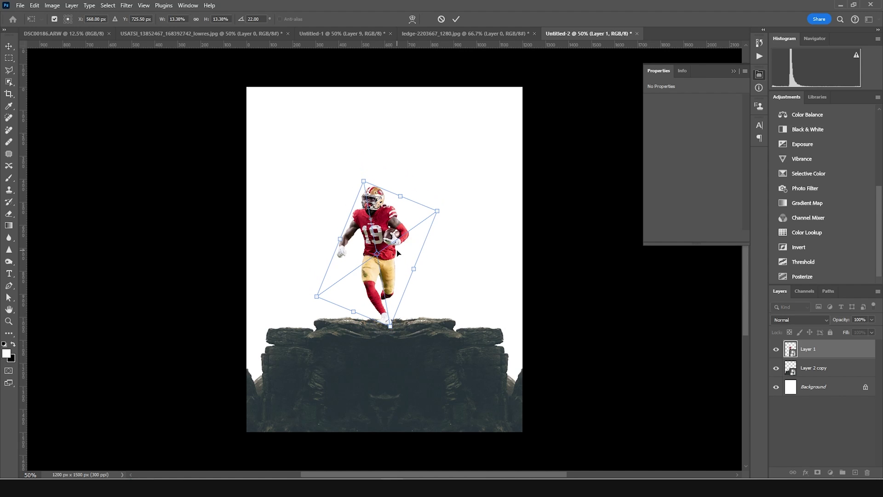
pyautogui.press('Return')
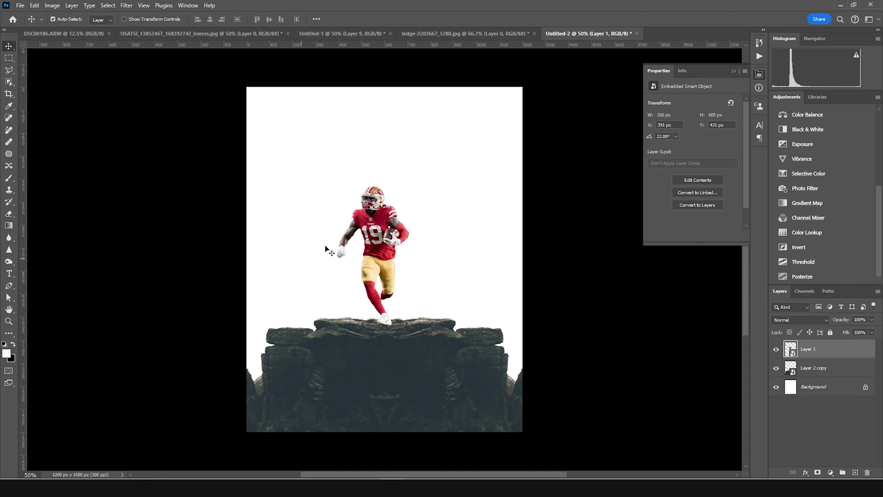
# Add a solid color fill layer in dark grey 2d2d2d directly above the Background layer
pyautogui.click(811, 387)
pyautogui.click(830, 472)
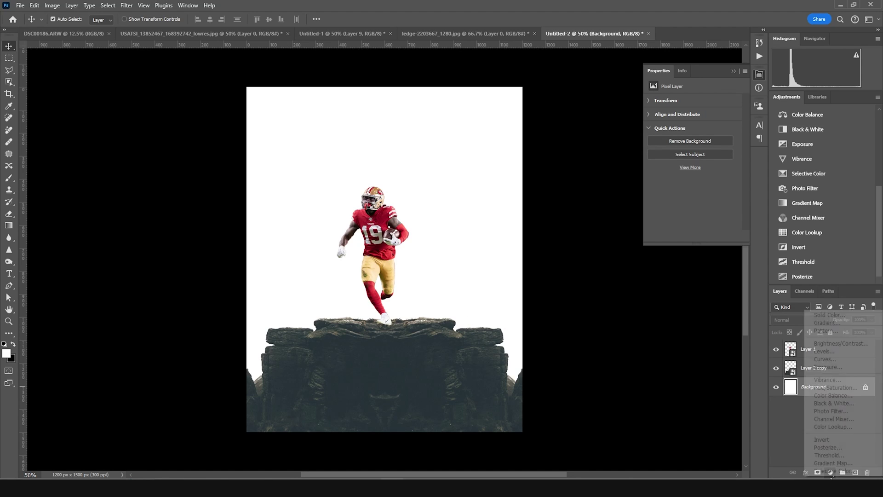
pyautogui.click(828, 315)
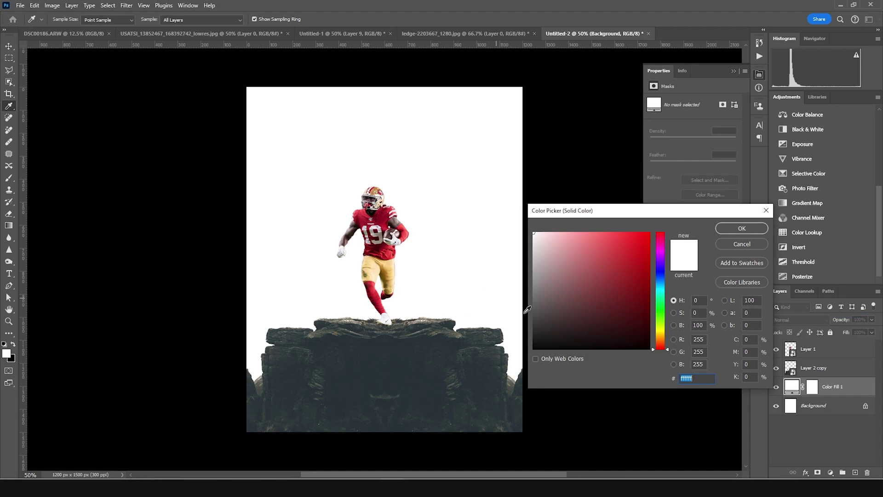
pyautogui.click(536, 325)
pyautogui.moveTo(535, 326); pyautogui.dragTo(532, 330)
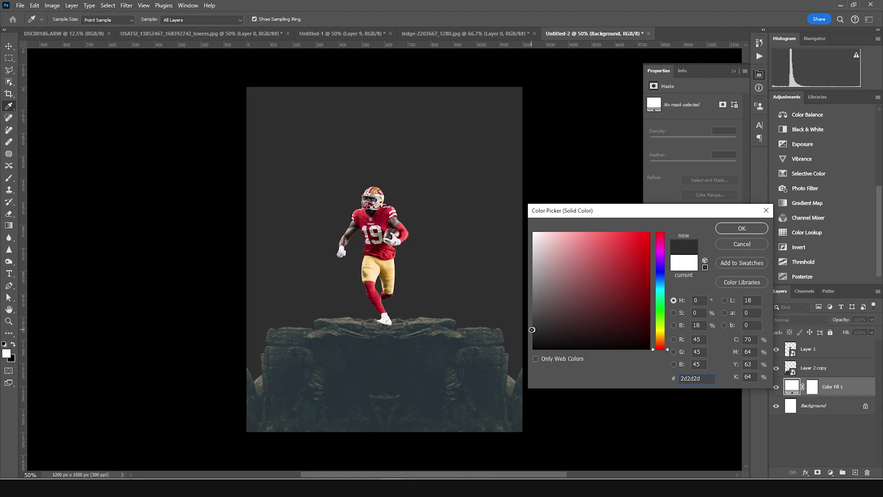
pyautogui.click(753, 235)
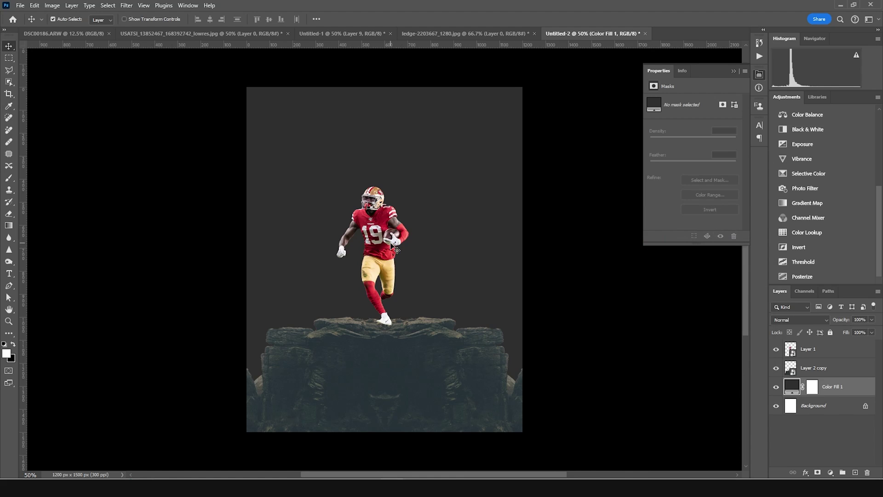
# Start a Camera Raw Filter on the player layer, pull the highlights almost fully down and raise the shadows
pyautogui.click(394, 249)
pyautogui.click(127, 5)
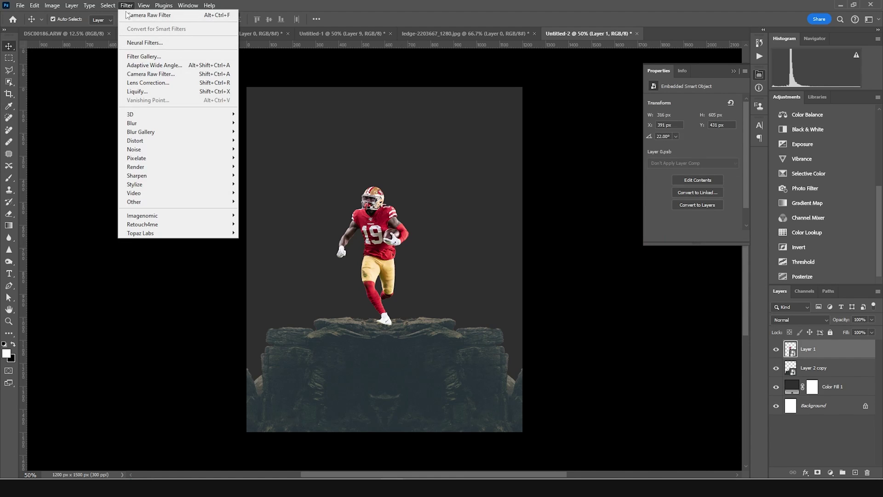
pyautogui.click(158, 73)
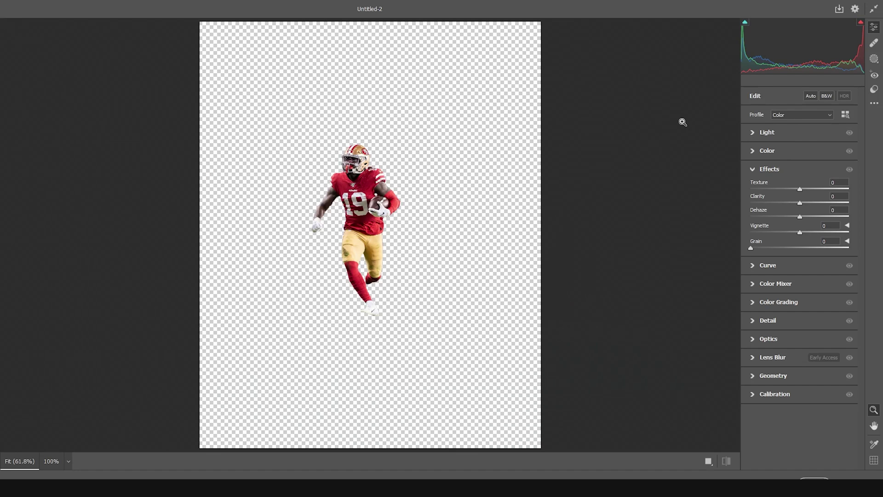
pyautogui.click(756, 133)
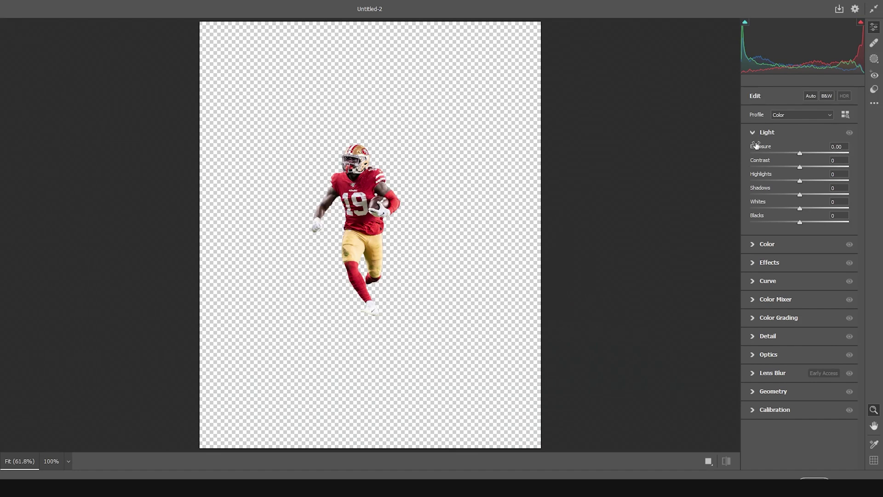
pyautogui.moveTo(764, 180); pyautogui.dragTo(751, 181)
pyautogui.moveTo(821, 194); pyautogui.dragTo(828, 194)
# Reduce the player's color saturation in the Color Mixer to -38 for oranges and -36 for yellows
pyautogui.click(754, 244)
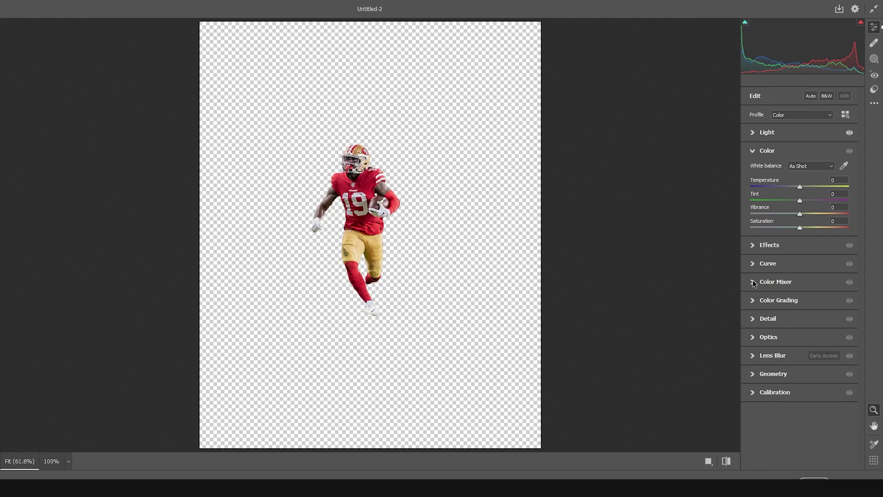
pyautogui.click(752, 282)
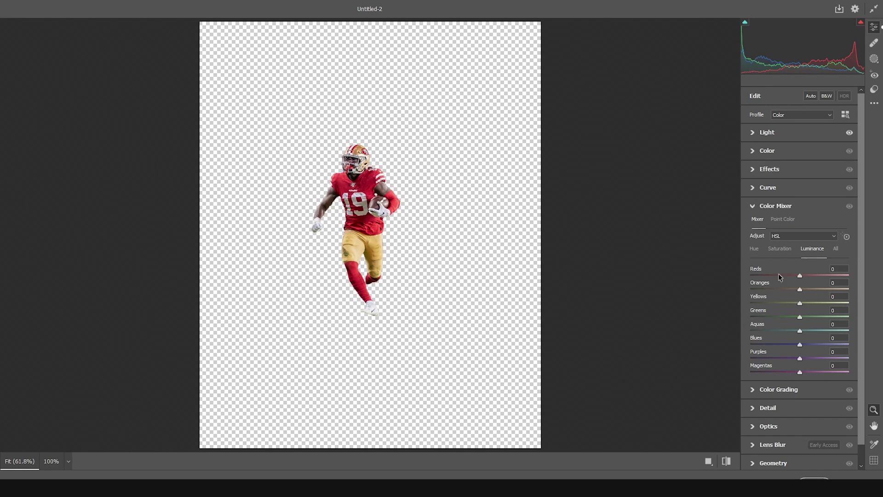
pyautogui.click(785, 249)
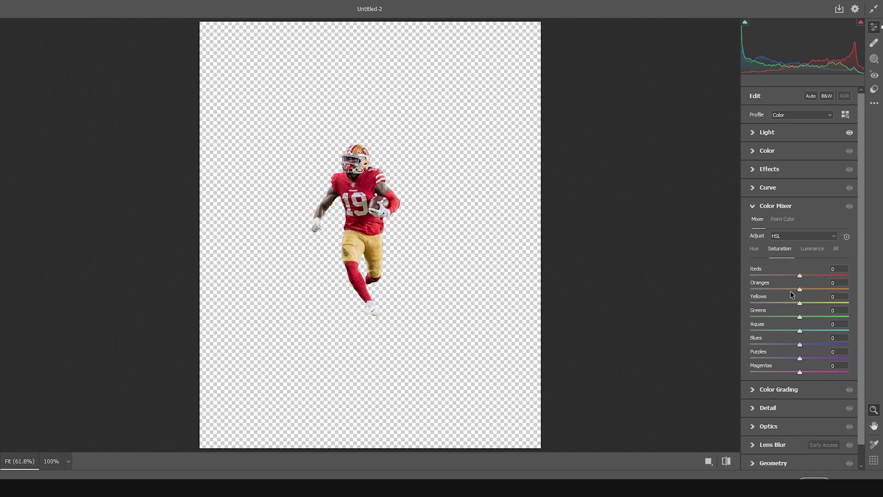
pyautogui.click(781, 288)
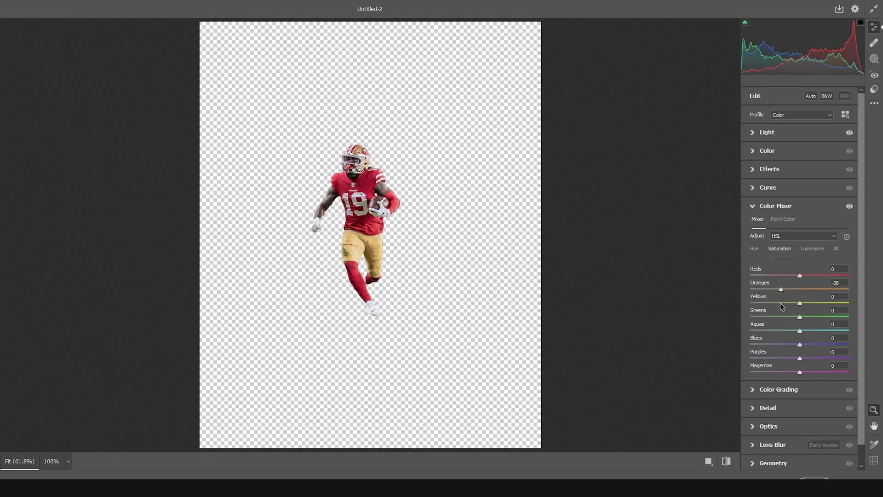
pyautogui.click(782, 303)
# Lower the reds' luminance to -25 in the Color Mixer and the player's overall saturation to -27
pyautogui.click(817, 252)
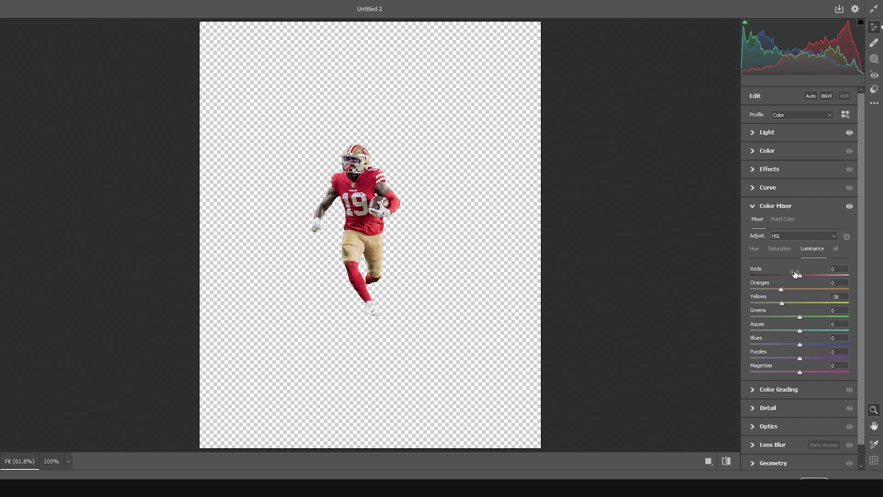
pyautogui.click(788, 276)
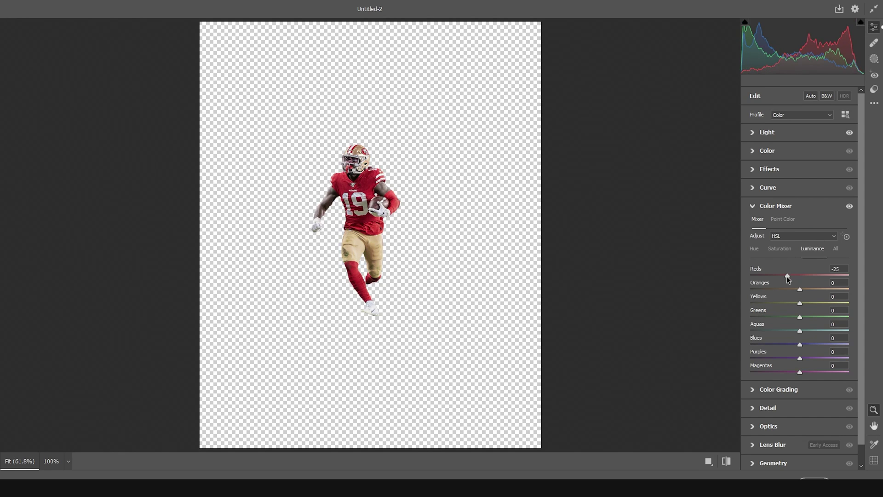
pyautogui.click(753, 133)
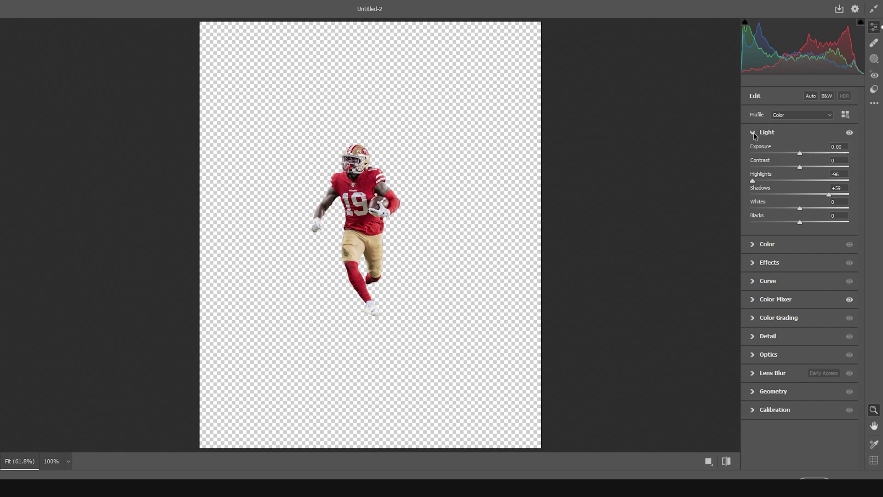
pyautogui.click(753, 247)
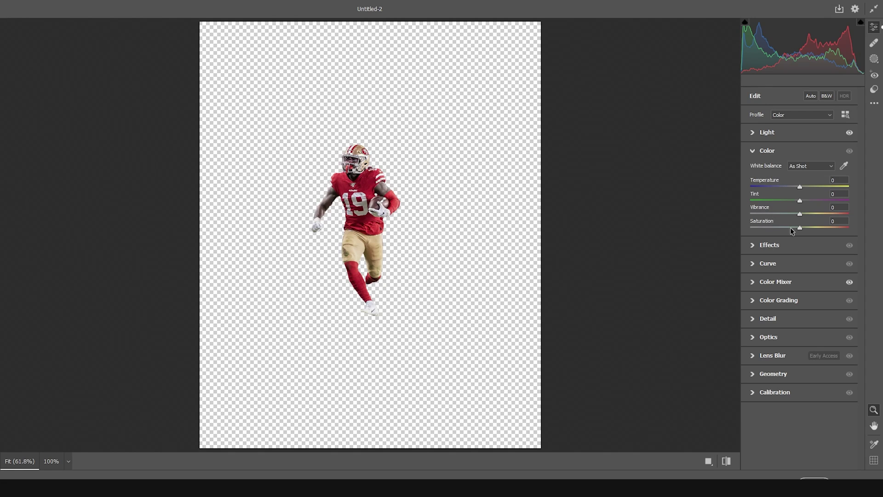
pyautogui.moveTo(794, 229); pyautogui.dragTo(787, 230)
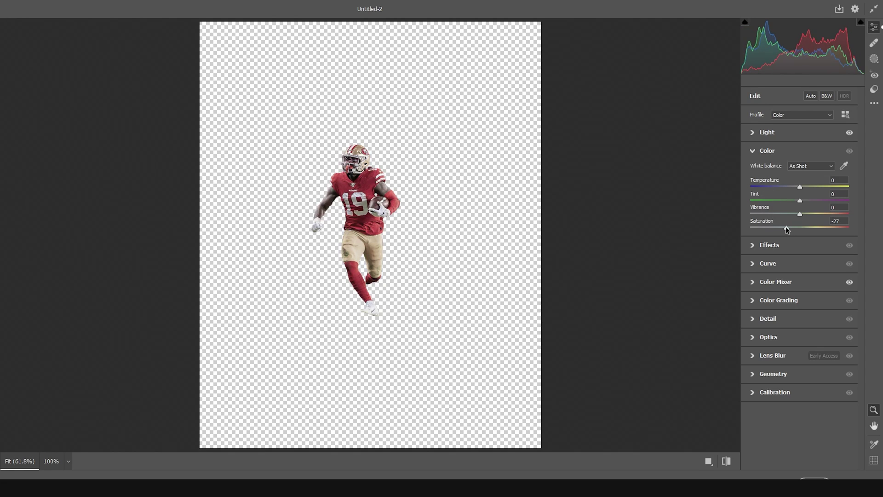
# Raise the player's clarity to +74 and texture to +48, and apply the Camera Raw Filter
pyautogui.click(755, 246)
pyautogui.moveTo(826, 202); pyautogui.dragTo(835, 202)
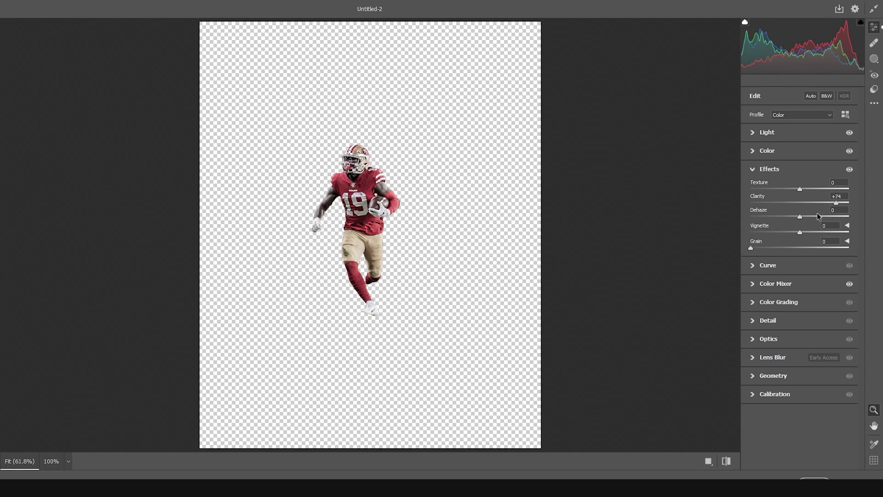
pyautogui.moveTo(820, 188); pyautogui.dragTo(823, 189)
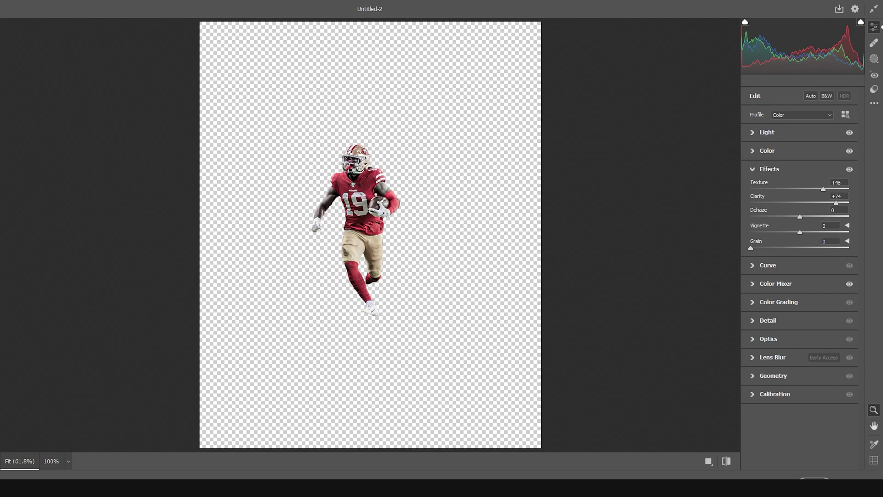
pyautogui.click(814, 479)
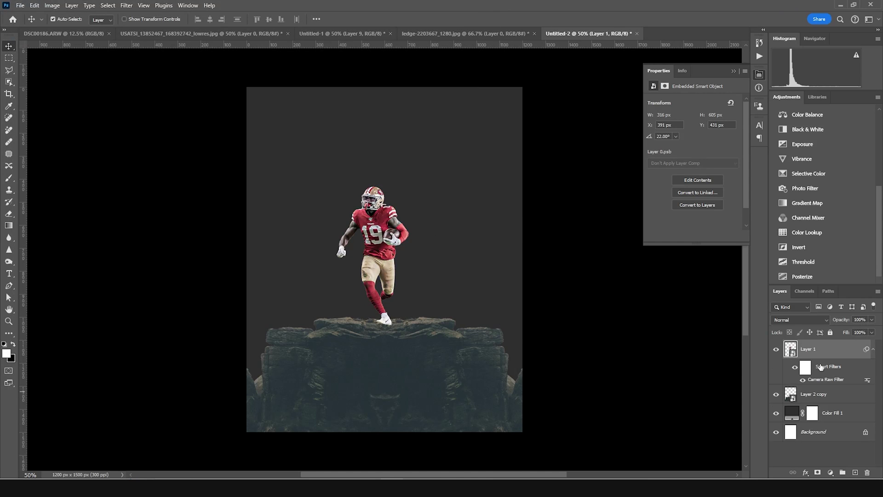
# Add a Curves adjustment clipped to the player, lifting the black point slightly and darkening the midtones from input 140 to output 102
pyautogui.click(826, 474)
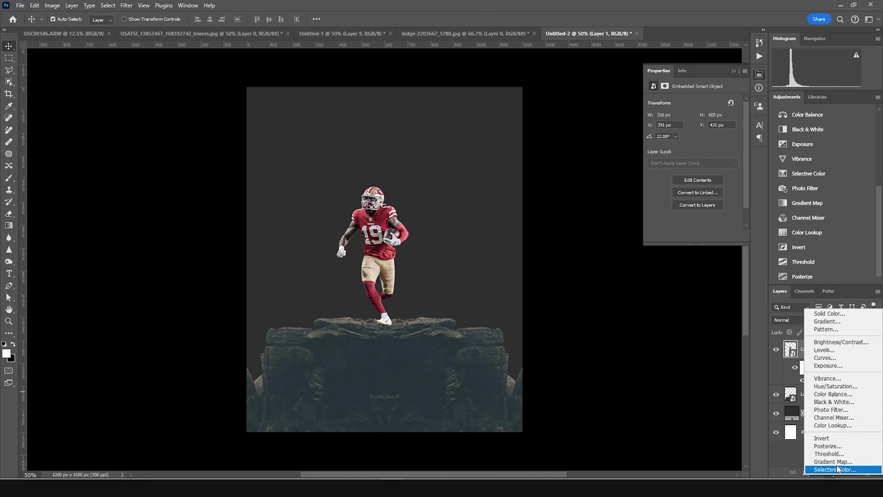
pyautogui.click(826, 363)
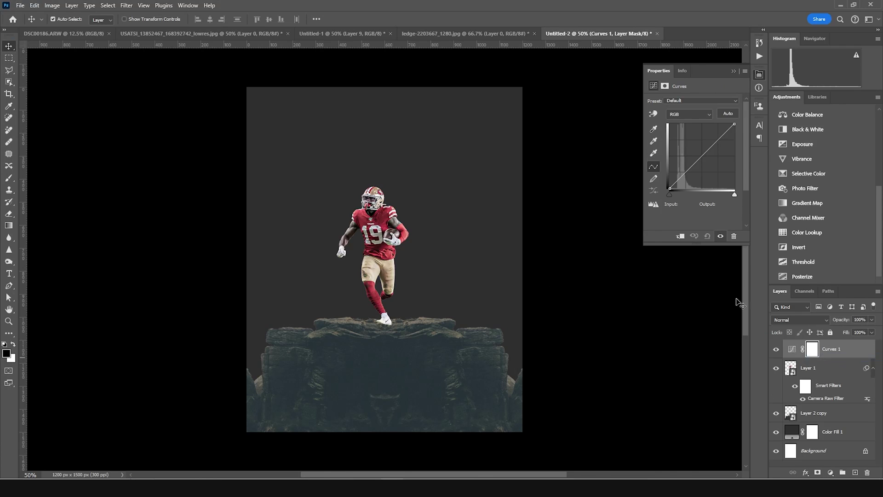
pyautogui.click(681, 237)
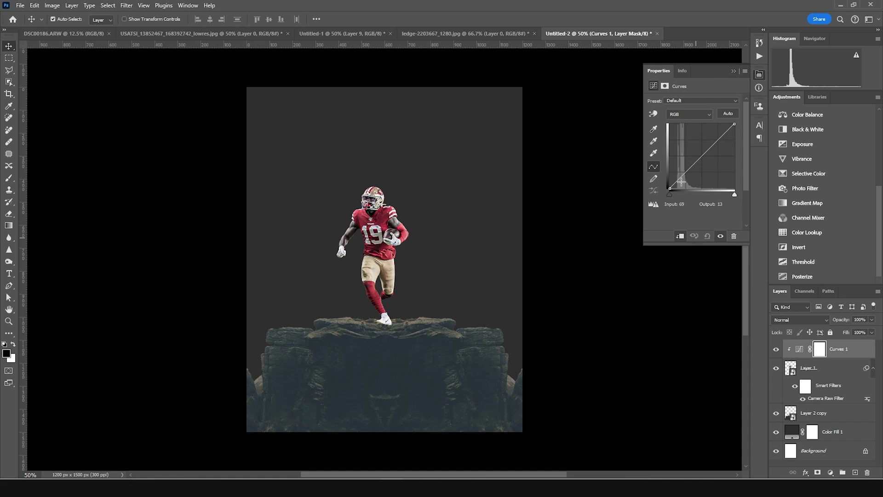
pyautogui.moveTo(703, 155); pyautogui.dragTo(702, 162)
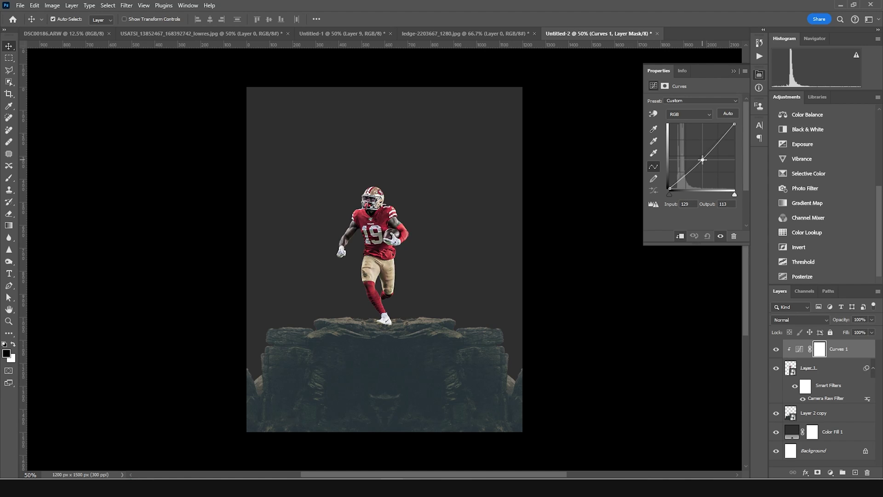
pyautogui.click(671, 188)
pyautogui.moveTo(671, 187); pyautogui.dragTo(706, 165)
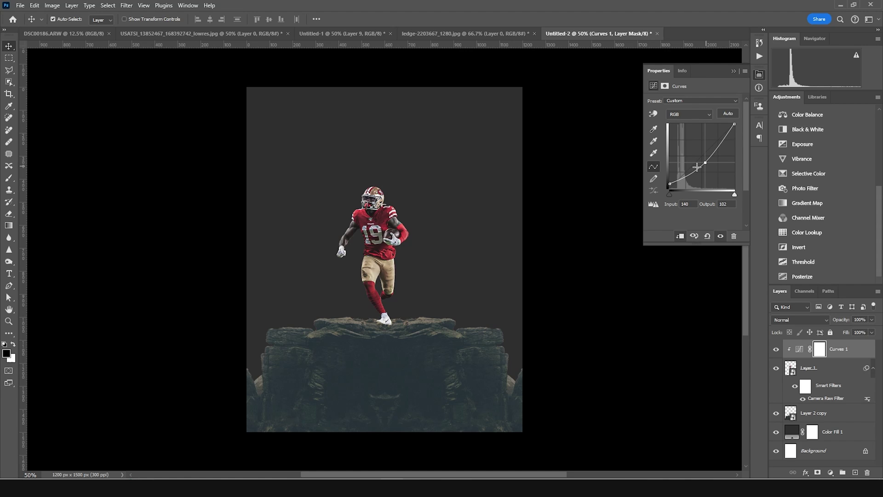
# Add an Exposure adjustment clipped to the player and set its exposure to about -1.68
pyautogui.click(820, 348)
pyautogui.click(799, 349)
pyautogui.click(830, 472)
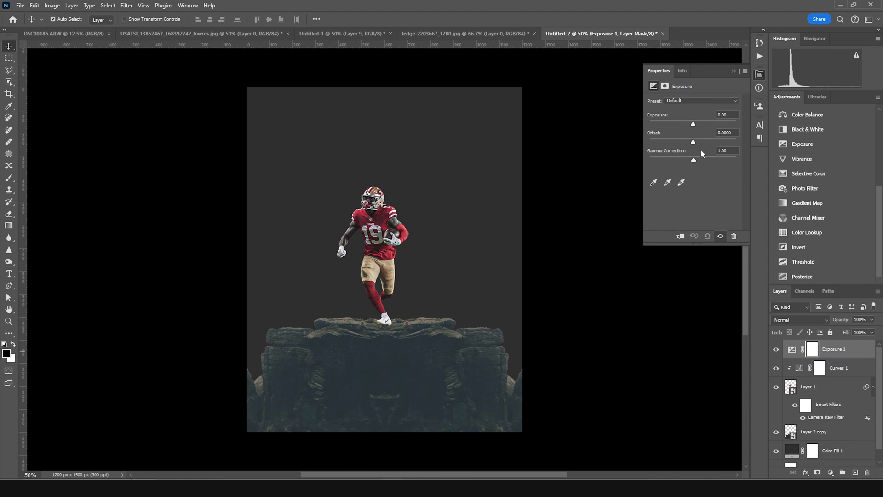
pyautogui.moveTo(693, 124); pyautogui.dragTo(685, 124)
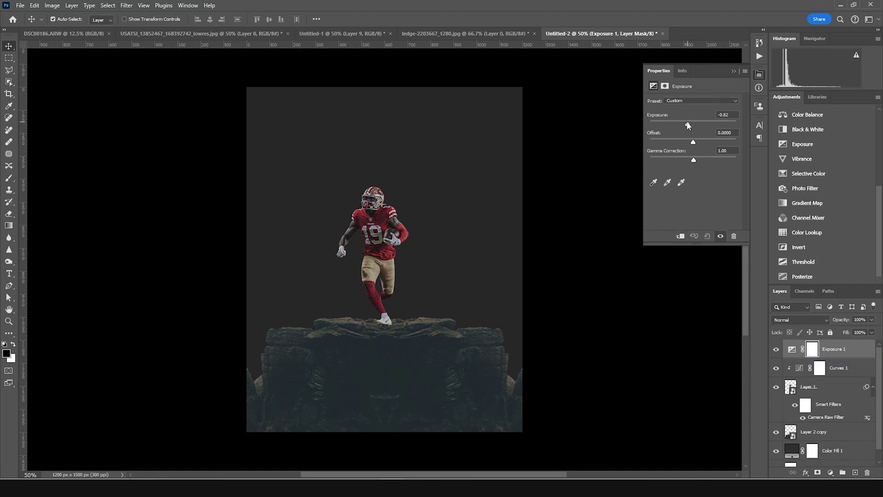
pyautogui.click(678, 237)
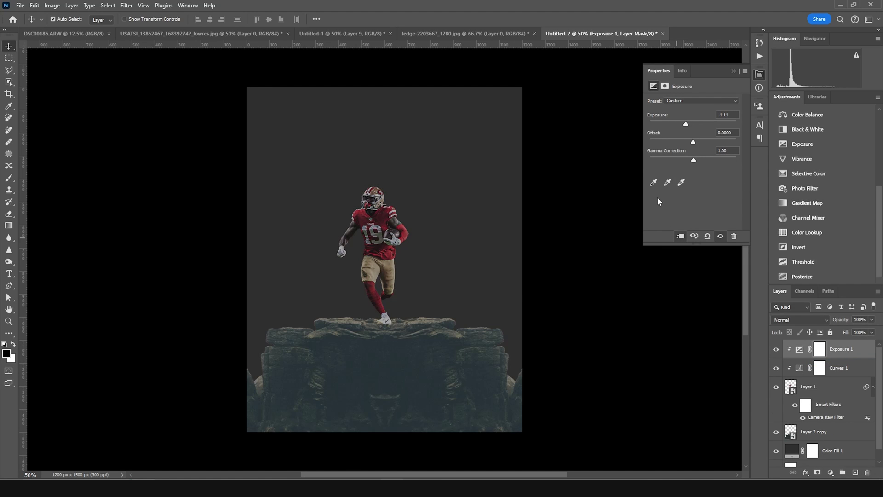
pyautogui.moveTo(685, 128); pyautogui.dragTo(684, 129)
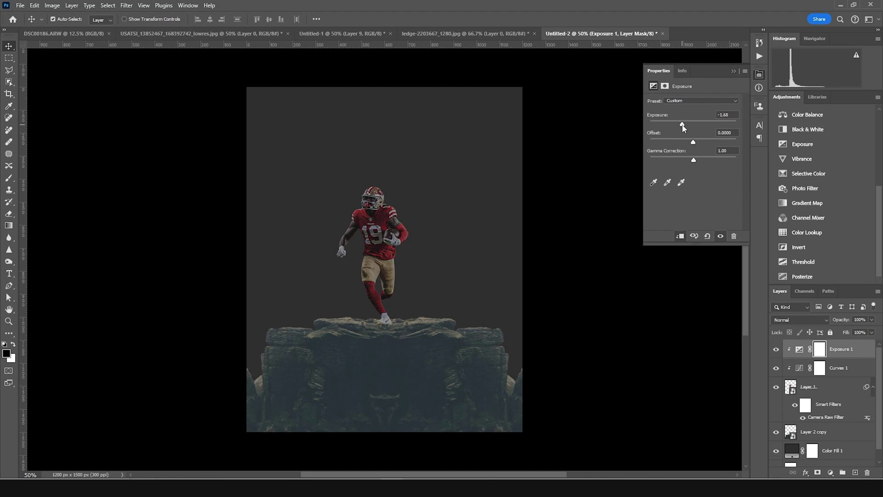
# Paint black on the Exposure mask along the outer edges of the player's helmet, shoulders and arms to restore rim light
pyautogui.click(820, 349)
pyautogui.press('b')
pyautogui.press('x')
pyautogui.hotkey('ctrl', '+')
pyautogui.hotkey('ctrl', '+')
pyautogui.hotkey('ctrl', '+')
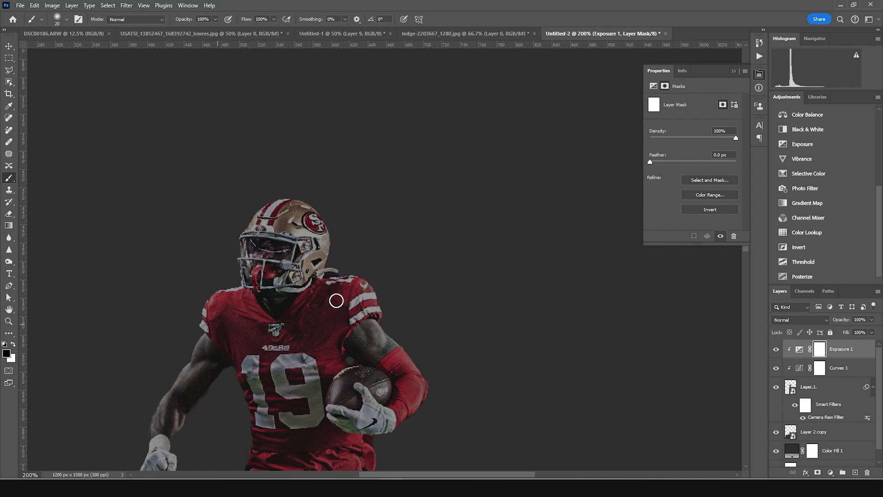
pyautogui.moveTo(312, 205)
pyautogui.mouseDown()
pyautogui.moveTo(334, 249)
pyautogui.moveTo(330, 271)
pyautogui.moveTo(341, 280)
pyautogui.moveTo(370, 271)
pyautogui.moveTo(430, 365)
pyautogui.mouseUp()
pyautogui.moveTo(382, 323)
pyautogui.mouseDown()
pyautogui.moveTo(437, 381)
pyautogui.moveTo(429, 422)
pyautogui.moveTo(435, 397)
pyautogui.moveTo(391, 441)
pyautogui.moveTo(446, 408)
pyautogui.moveTo(424, 361)
pyautogui.mouseUp()
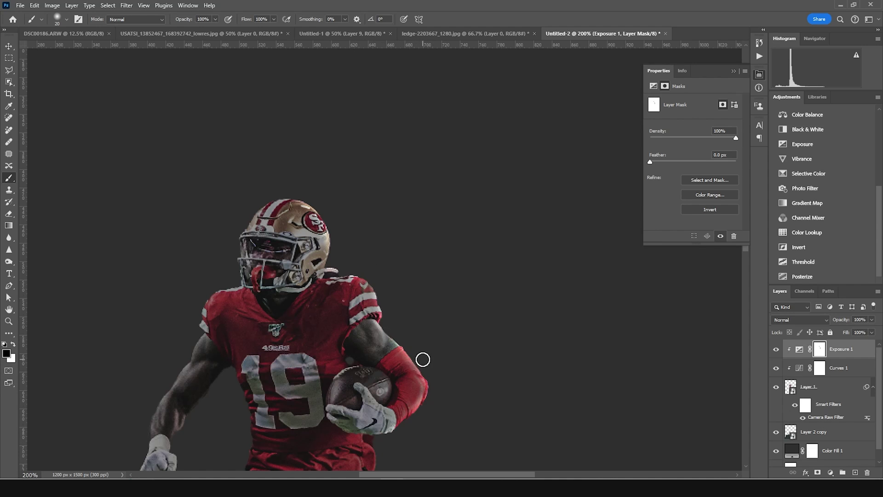
pyautogui.moveTo(258, 221)
pyautogui.mouseDown()
pyautogui.moveTo(254, 189)
pyautogui.moveTo(303, 193)
pyautogui.moveTo(235, 234)
pyautogui.moveTo(183, 359)
pyautogui.moveTo(152, 408)
pyautogui.moveTo(225, 376)
pyautogui.moveTo(211, 391)
pyautogui.mouseUp()
# Continue the black rim-light strokes on the Exposure mask along the edges of the player's lower body and legs
pyautogui.scroll(-3, 246, 442)
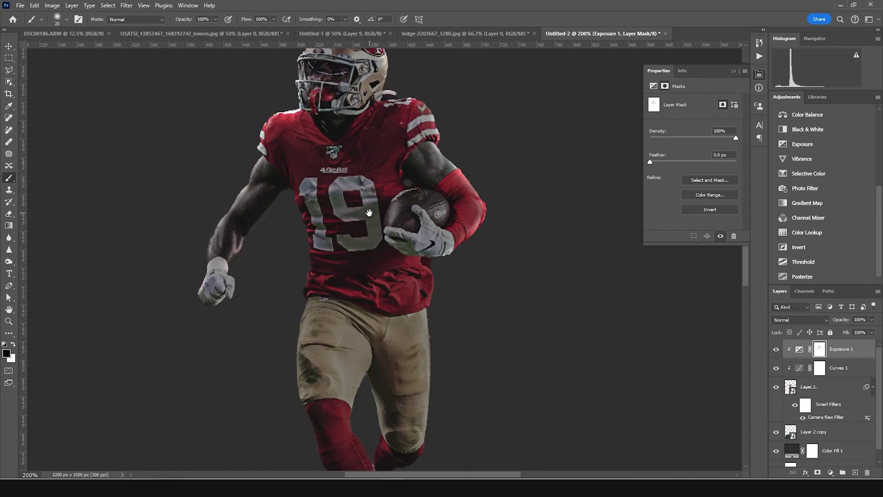
pyautogui.moveTo(437, 291); pyautogui.dragTo(443, 378)
pyautogui.scroll(-2, 444, 378)
pyautogui.moveTo(299, 199)
pyautogui.mouseDown()
pyautogui.moveTo(292, 304)
pyautogui.moveTo(347, 410)
pyautogui.mouseUp()
pyautogui.scroll(-3, 303, 203)
pyautogui.moveTo(303, 204); pyautogui.dragTo(339, 274)
# Lower the brush opacity to 21%, enlarge the brush and softly brighten the player's body and face on the Exposure mask
pyautogui.scroll(3, 246, 124)
pyautogui.moveTo(214, 19); pyautogui.dragTo(179, 30)
pyautogui.press(']')
pyautogui.press(']')
pyautogui.press(']')
pyautogui.moveTo(309, 178); pyautogui.dragTo(306, 246)
pyautogui.scroll(3, 299, 134)
pyautogui.moveTo(300, 134); pyautogui.dragTo(303, 116)
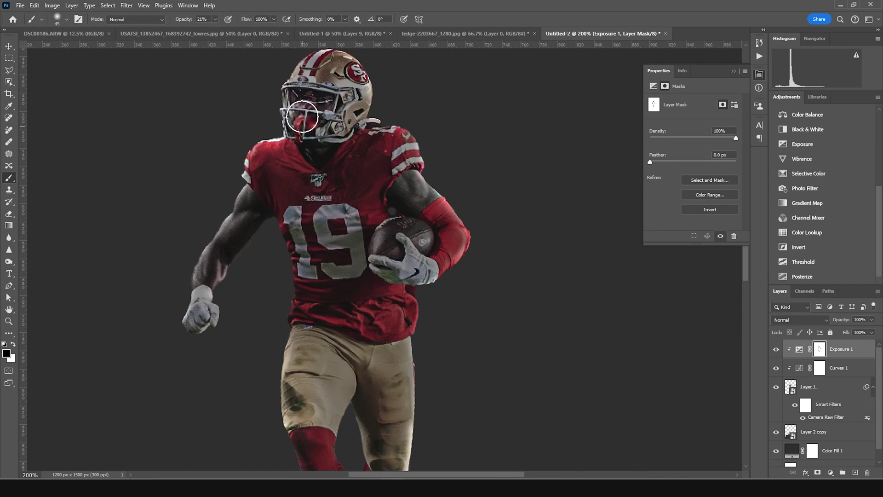
# Vary the brush size between 15 and 35 px and softly brighten the jersey, ball arm, glove and pants on the Exposure mask
pyautogui.press('[')
pyautogui.press('[')
pyautogui.press('[')
pyautogui.press('[')
pyautogui.press('[')
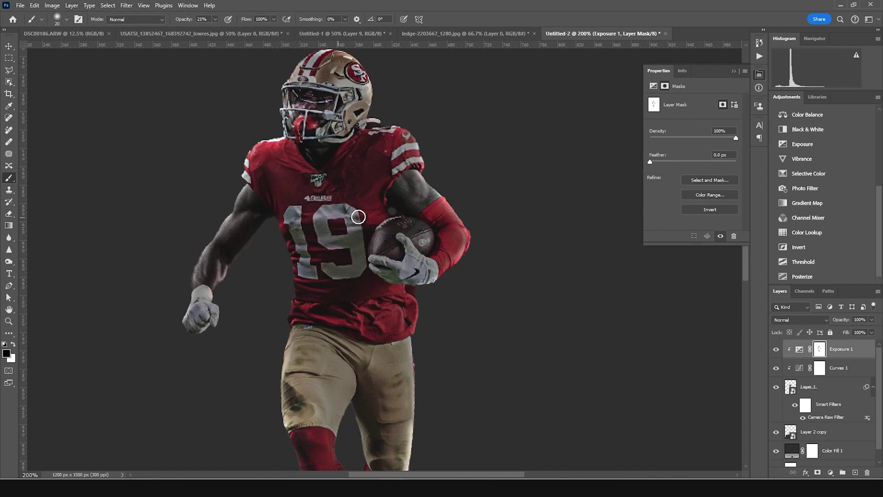
pyautogui.press(']')
pyautogui.press(']')
pyautogui.press(']')
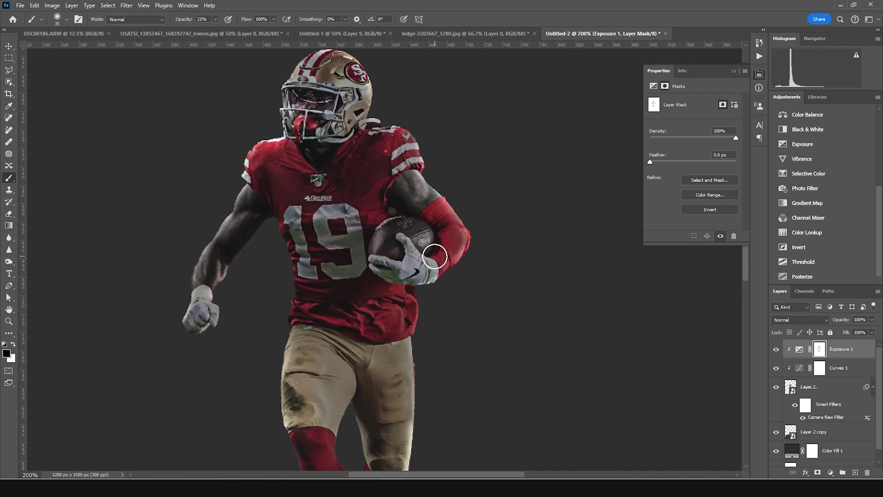
pyautogui.press('[')
pyautogui.press('[')
pyautogui.press('[')
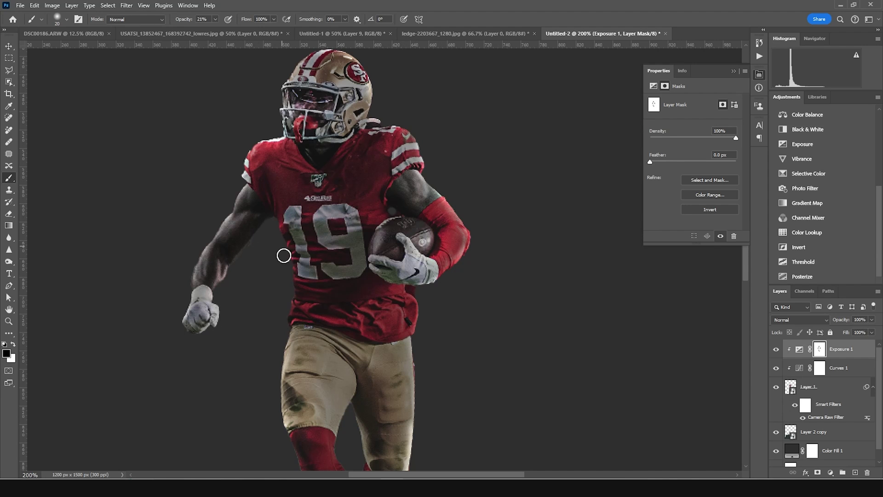
pyautogui.press('[')
pyautogui.press(']')
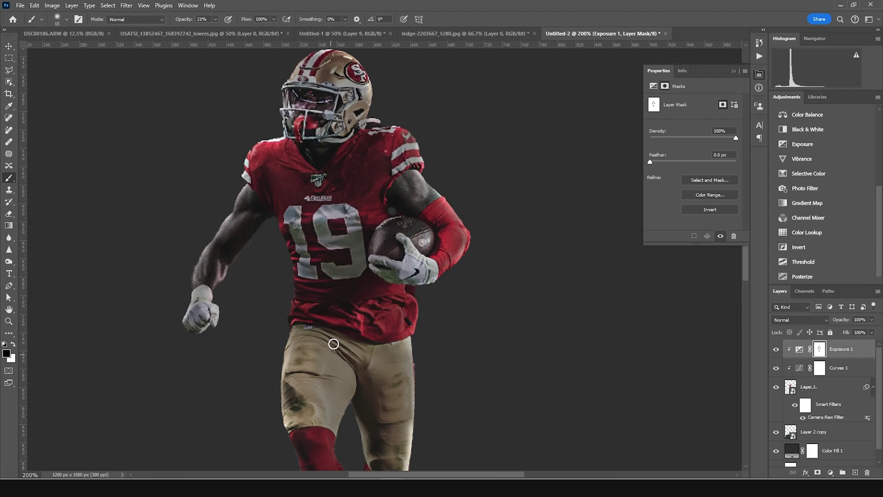
pyautogui.moveTo(333, 344); pyautogui.dragTo(358, 371)
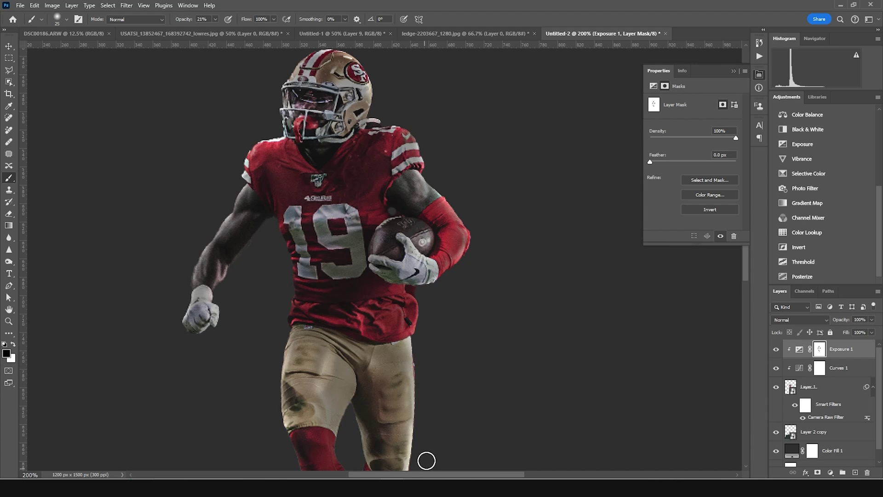
# Compare the whole composite with and without the Exposure adjustment
pyautogui.scroll(-5, 414, 404)
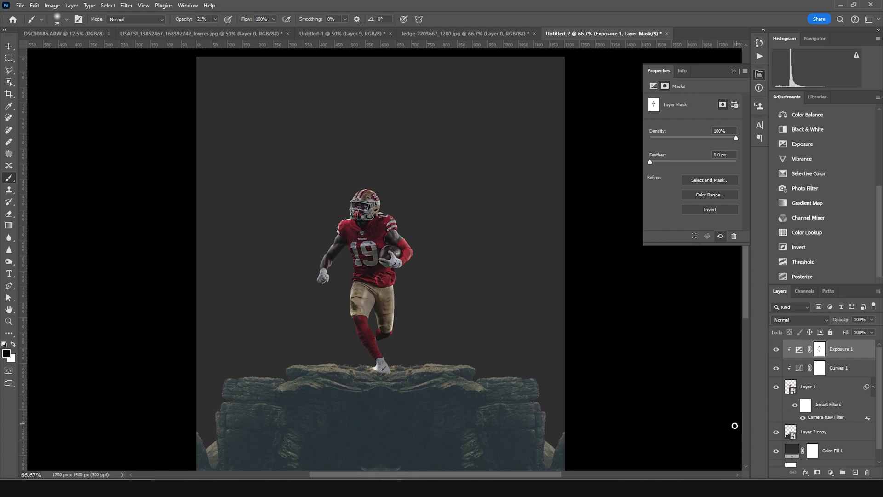
pyautogui.click(776, 350)
pyautogui.click(776, 350)
# Paint the Curves mask in black at 21% opacity with a 40 px brush along the back of the helmet and the ball-side shoulder
pyautogui.click(800, 368)
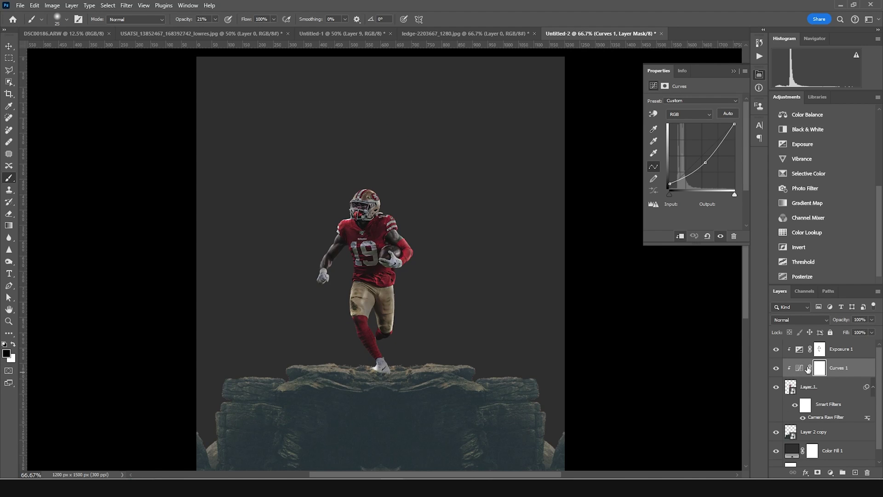
pyautogui.hotkey('ctrl', '1')
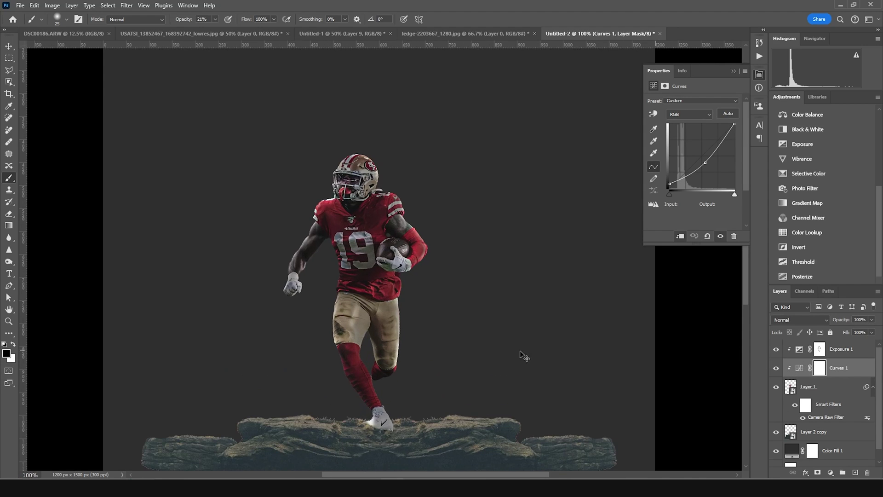
pyautogui.click(821, 370)
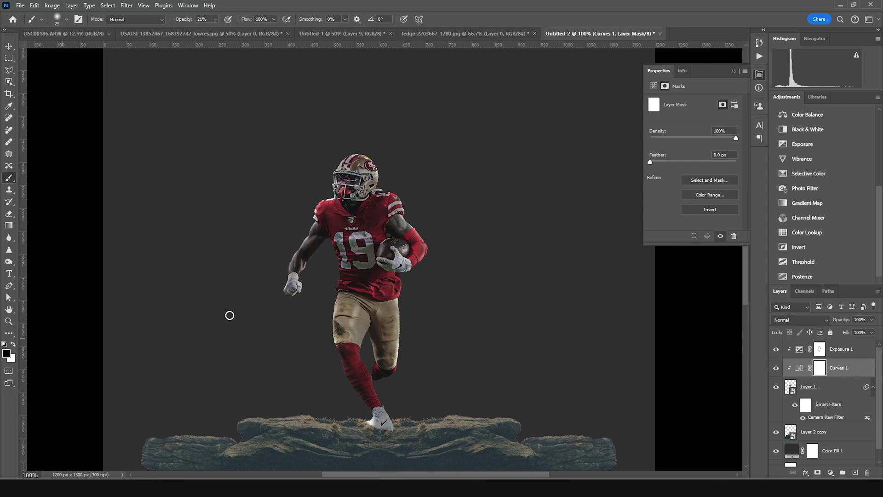
pyautogui.hotkey('ctrl', '+')
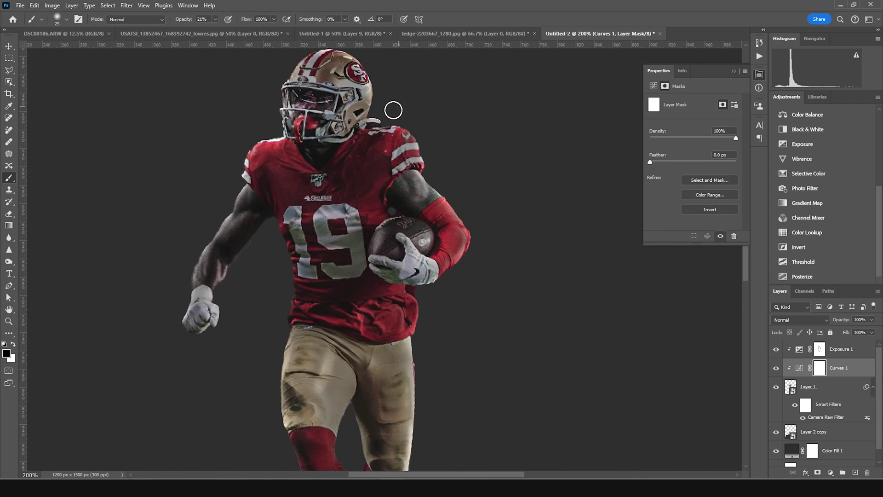
pyautogui.press(']')
pyautogui.press(']')
pyautogui.press(']')
pyautogui.moveTo(387, 83); pyautogui.dragTo(420, 152)
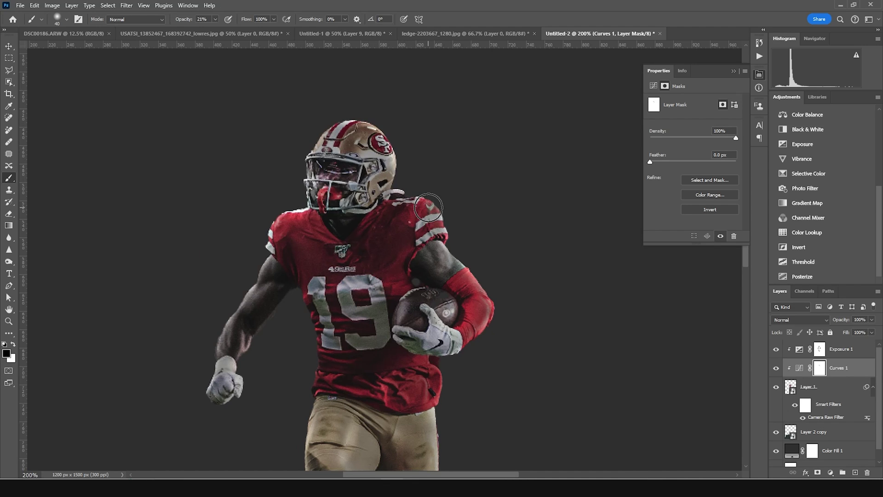
# Raise the brush opacity to 100% and paint the Curves mask in black along the helmet's back edge and outer edges of both arms
pyautogui.click(215, 19)
pyautogui.moveTo(215, 30); pyautogui.dragTo(248, 29)
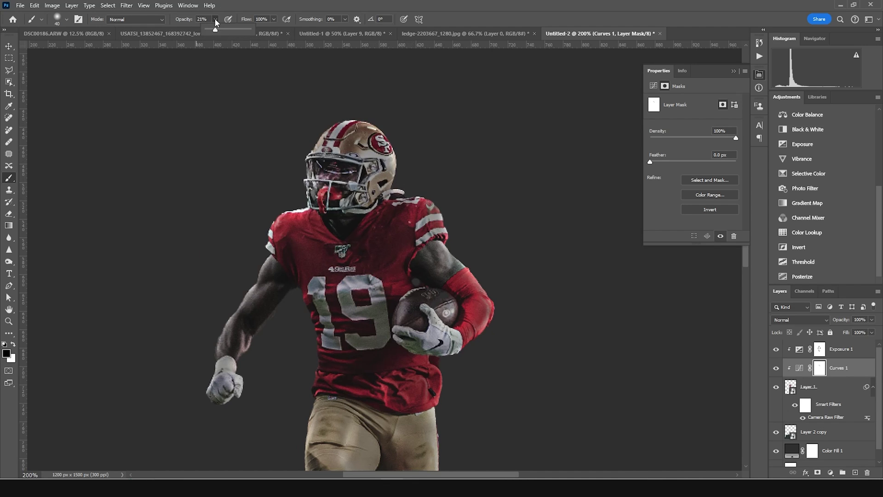
pyautogui.click(408, 154)
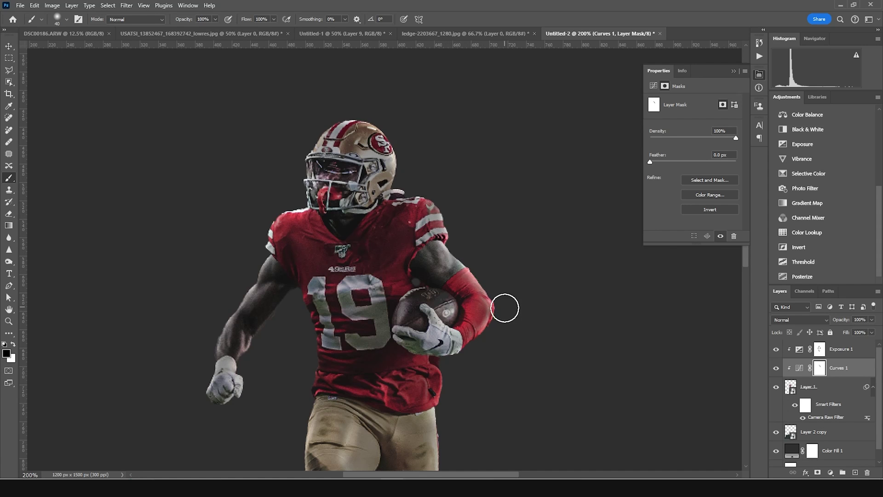
pyautogui.scroll(-3, 462, 373)
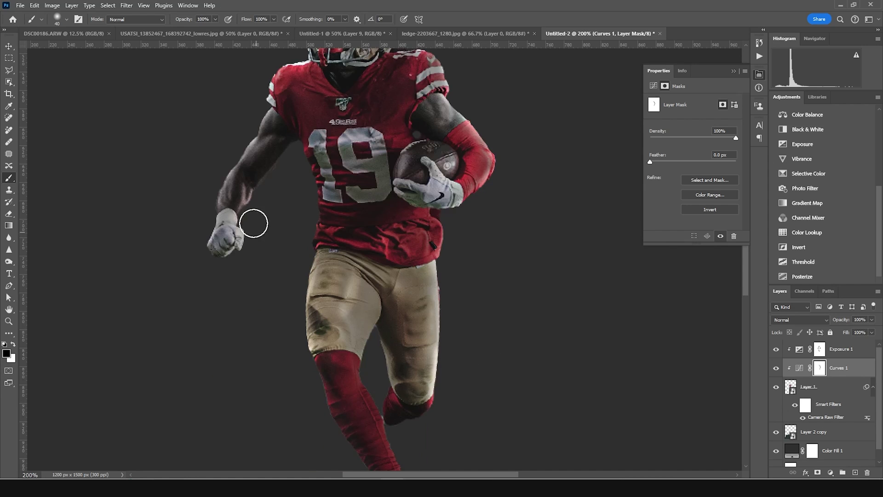
pyautogui.moveTo(251, 118); pyautogui.dragTo(215, 189)
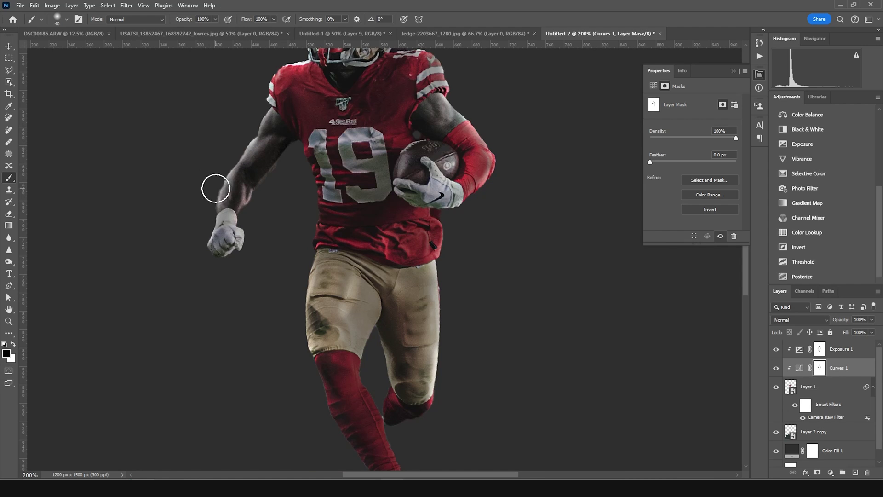
# Select the rock ledge layer and open it in the Camera Raw Filter, applying settings with Texture +48 and Clarity +74
pyautogui.hotkey('ctrl', '-')
pyautogui.hotkey('ctrl', '-')
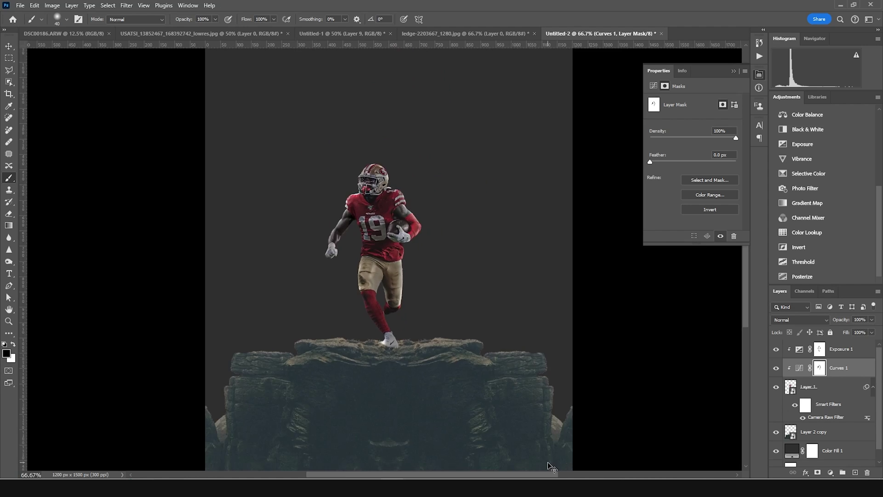
pyautogui.moveTo(440, 337); pyautogui.dragTo(432, 258)
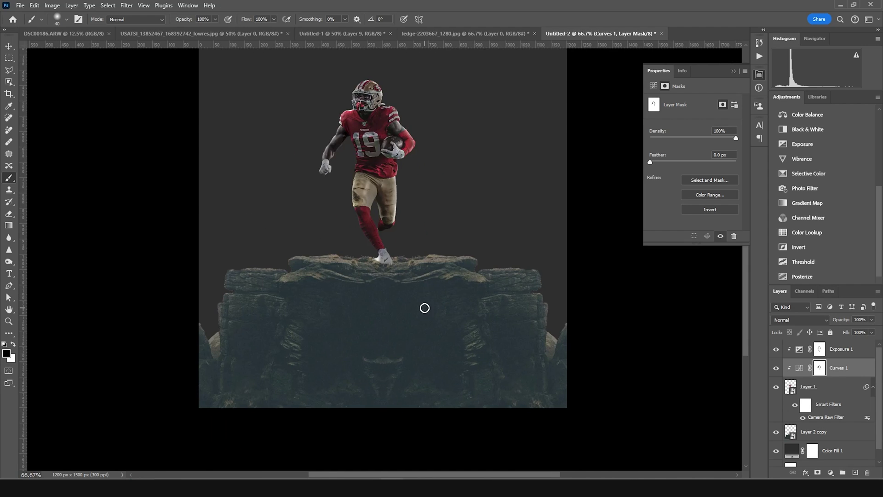
pyautogui.press('x')
pyautogui.press('v')
pyautogui.click(511, 304)
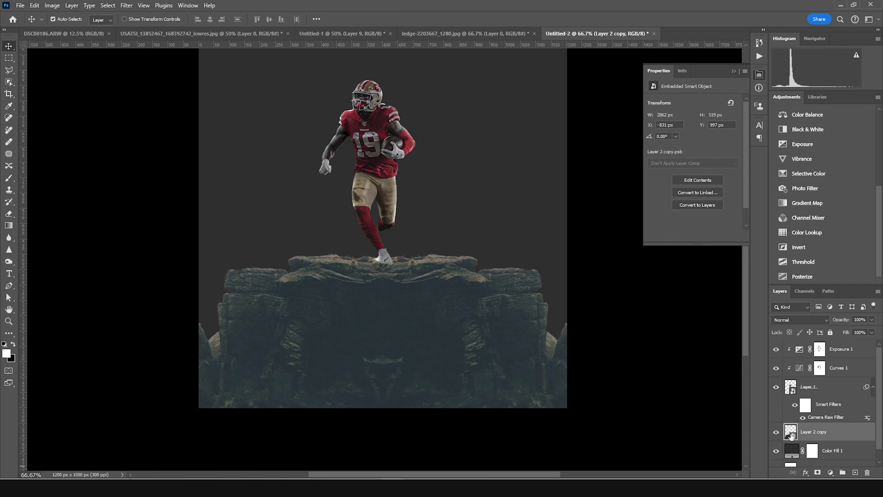
pyautogui.click(127, 6)
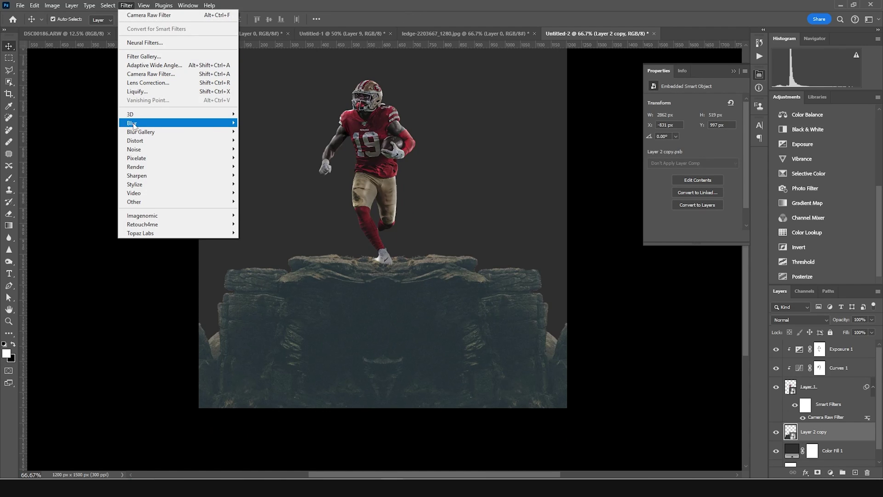
pyautogui.click(155, 74)
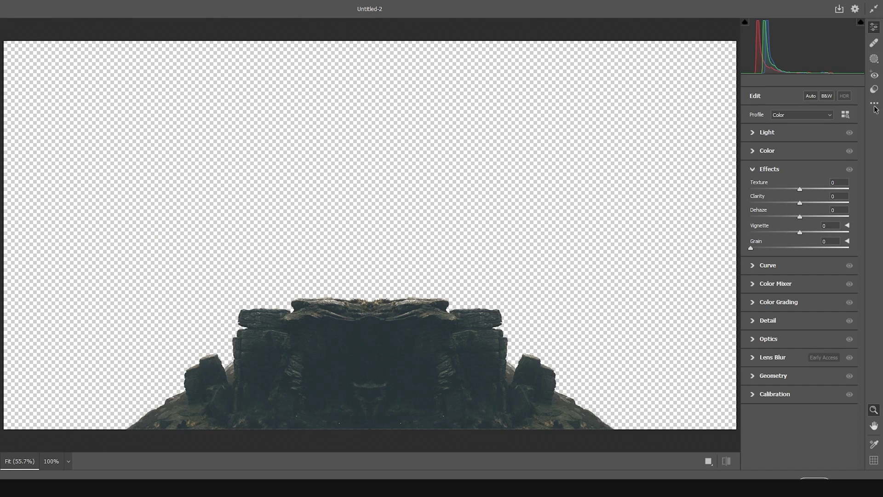
pyautogui.click(875, 104)
pyautogui.click(765, 141)
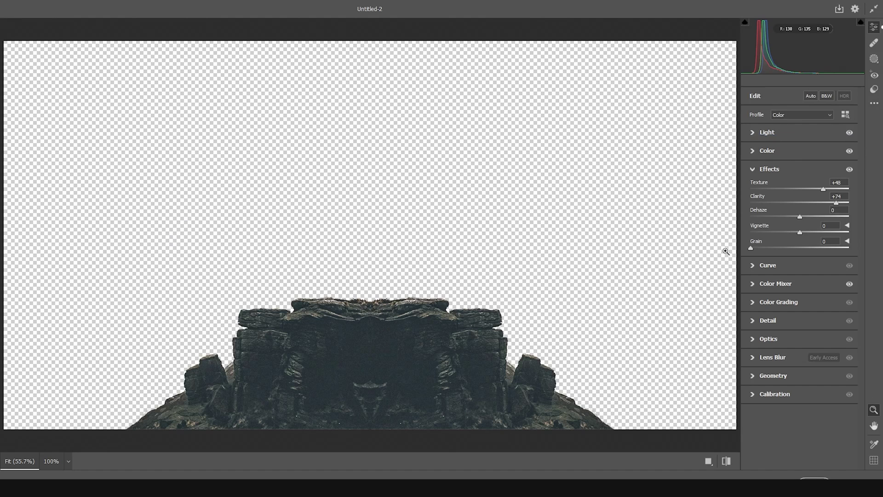
# Set the ledge's Shadows to +42 and apply the Camera Raw Filter
pyautogui.click(753, 134)
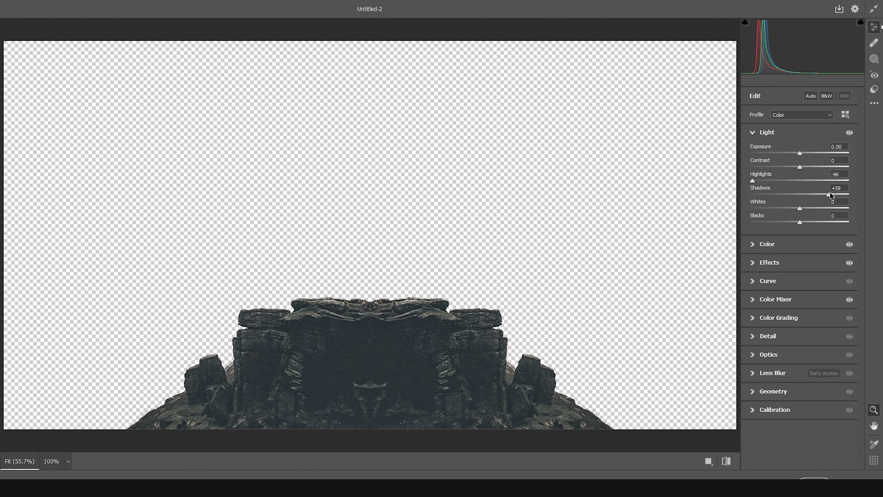
pyautogui.moveTo(816, 195); pyautogui.dragTo(820, 195)
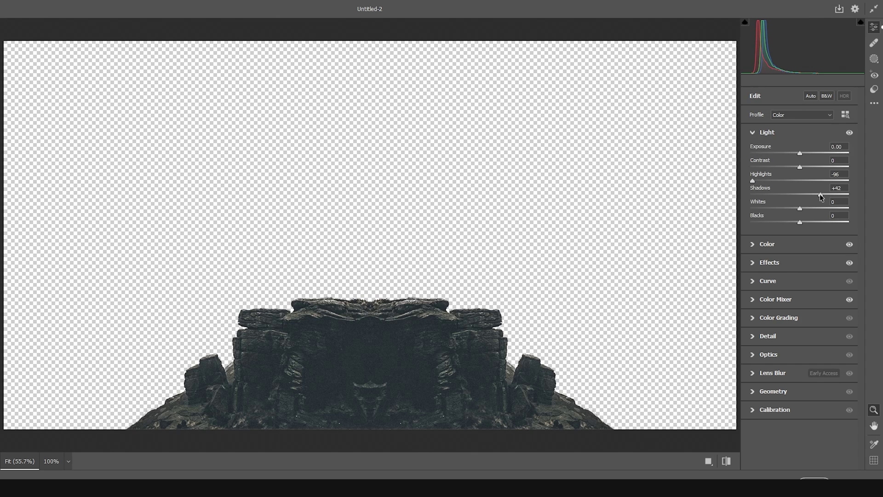
pyautogui.click(803, 479)
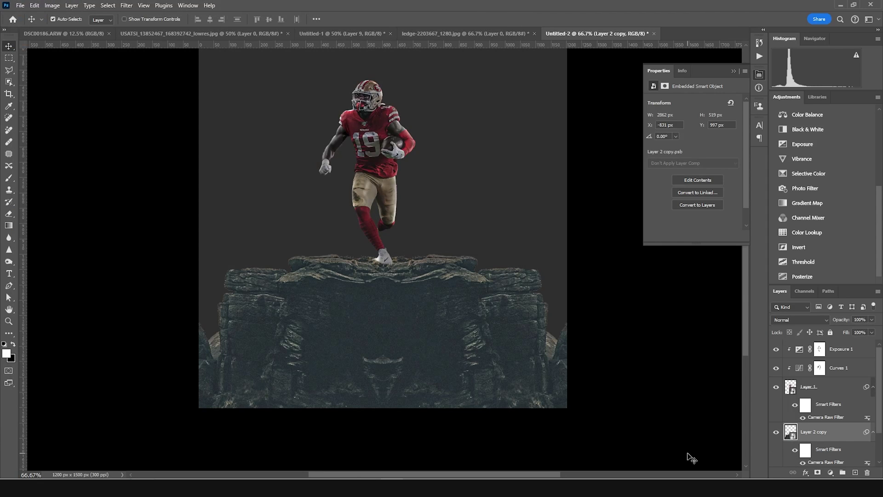
# Add a Curves adjustment clipped to the rock ledge layer and darken it with a point at input 93, output 33
pyautogui.click(830, 472)
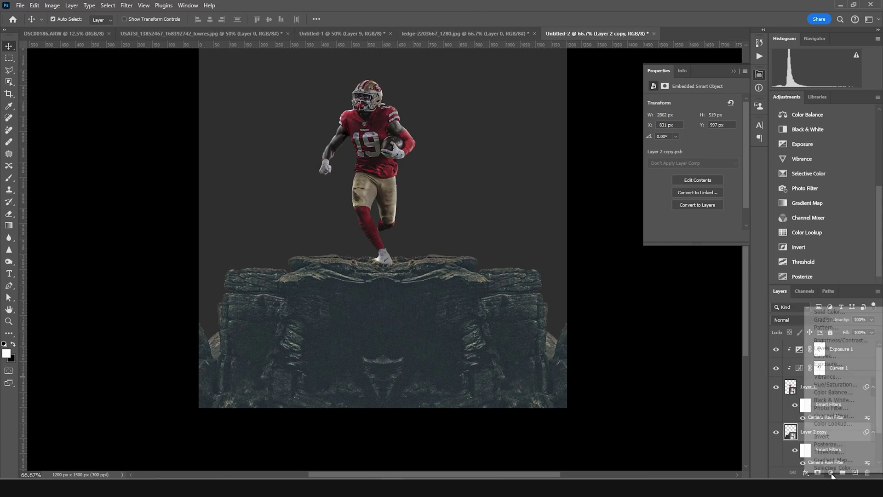
pyautogui.click(833, 357)
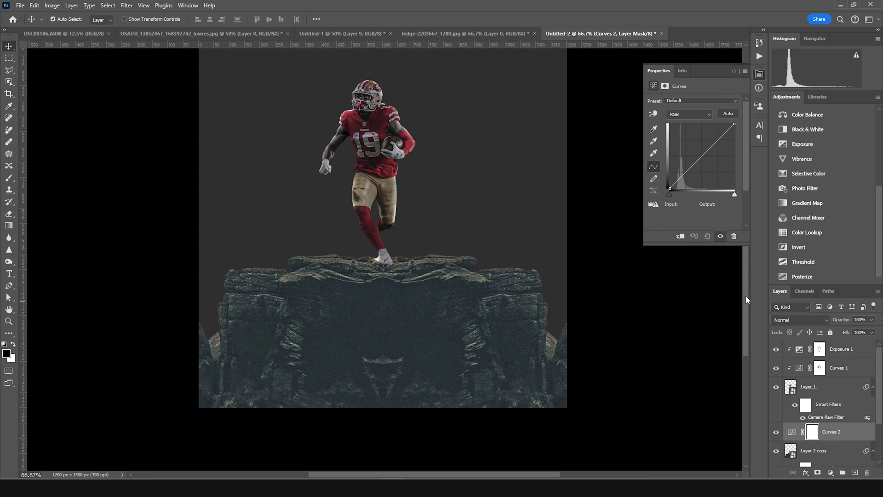
pyautogui.click(680, 236)
pyautogui.moveTo(695, 174)
pyautogui.mouseDown()
pyautogui.moveTo(702, 202)
pyautogui.moveTo(694, 181)
pyautogui.mouseUp()
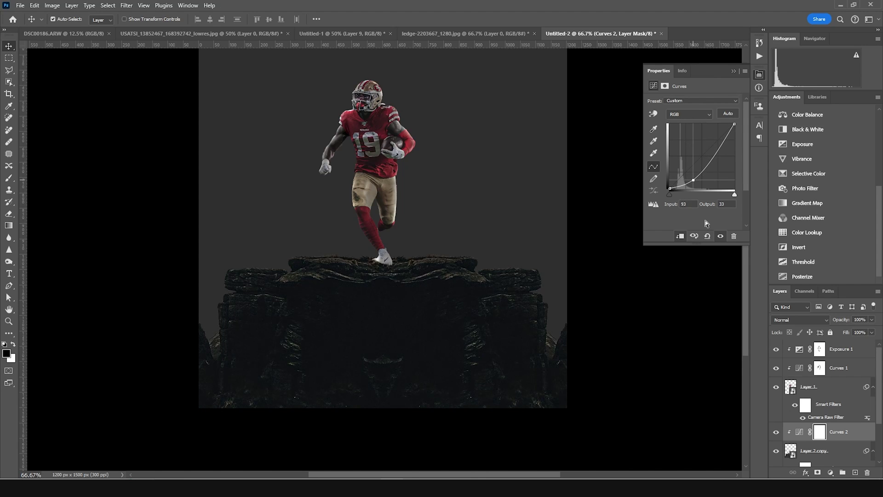
# Paint black on the ledge's Curves mask with a 40 px brush at 100% opacity along the top rock around the player's foot
pyautogui.click(822, 434)
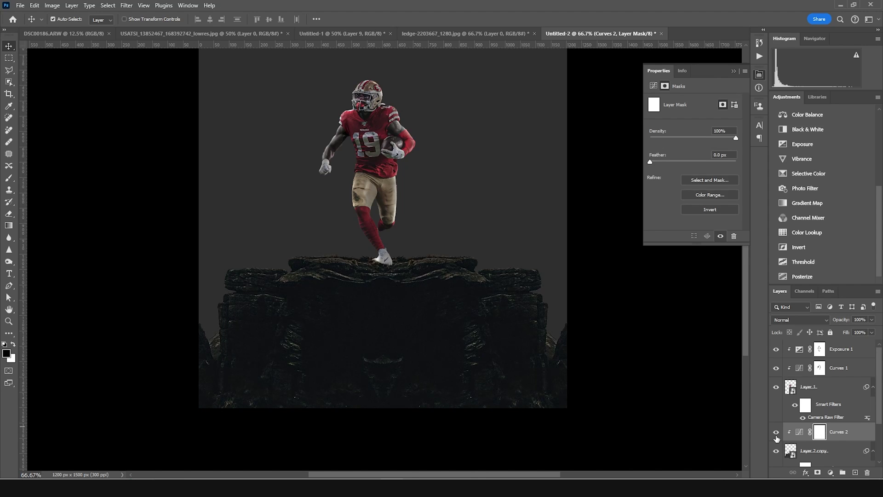
pyautogui.press('b')
pyautogui.hotkey('ctrl', '+')
pyautogui.hotkey('ctrl', '+')
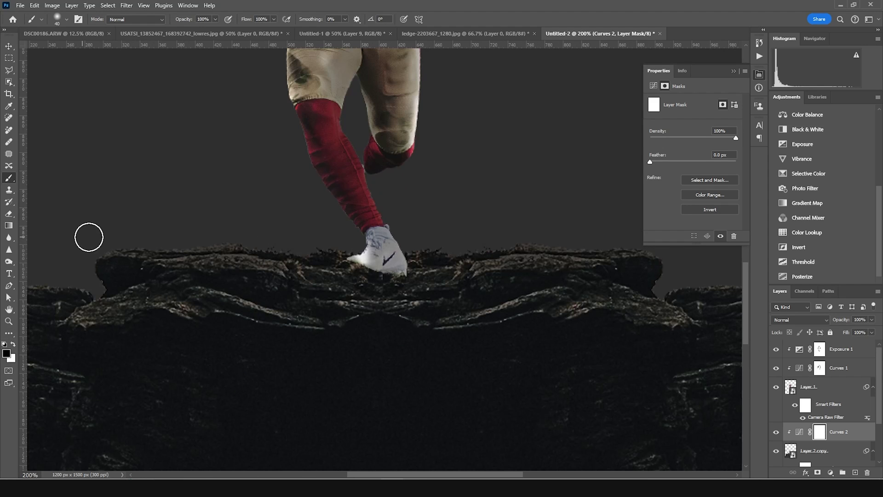
pyautogui.moveTo(191, 247)
pyautogui.mouseDown()
pyautogui.moveTo(335, 236)
pyautogui.moveTo(283, 248)
pyautogui.moveTo(418, 257)
pyautogui.moveTo(424, 238)
pyautogui.moveTo(417, 242)
pyautogui.moveTo(543, 226)
pyautogui.moveTo(441, 253)
pyautogui.moveTo(448, 244)
pyautogui.moveTo(529, 236)
pyautogui.moveTo(615, 239)
pyautogui.moveTo(634, 252)
pyautogui.moveTo(552, 274)
pyautogui.moveTo(566, 259)
pyautogui.moveTo(520, 291)
pyautogui.moveTo(510, 284)
pyautogui.moveTo(479, 301)
pyautogui.moveTo(352, 310)
pyautogui.moveTo(246, 294)
pyautogui.moveTo(299, 280)
pyautogui.moveTo(246, 273)
pyautogui.moveTo(483, 262)
pyautogui.moveTo(460, 277)
pyautogui.moveTo(316, 279)
pyautogui.moveTo(186, 262)
pyautogui.moveTo(408, 258)
pyautogui.mouseUp()
# Reduce the brush to 42% opacity and 10 px and paint the mask along the ledge's lit rock seams
pyautogui.click(215, 19)
pyautogui.press('[')
pyautogui.press('[')
pyautogui.press('[')
pyautogui.press('[')
pyautogui.press('[')
pyautogui.moveTo(92, 327)
pyautogui.mouseDown()
pyautogui.moveTo(221, 309)
pyautogui.moveTo(300, 321)
pyautogui.moveTo(640, 322)
pyautogui.moveTo(483, 305)
pyautogui.mouseUp()
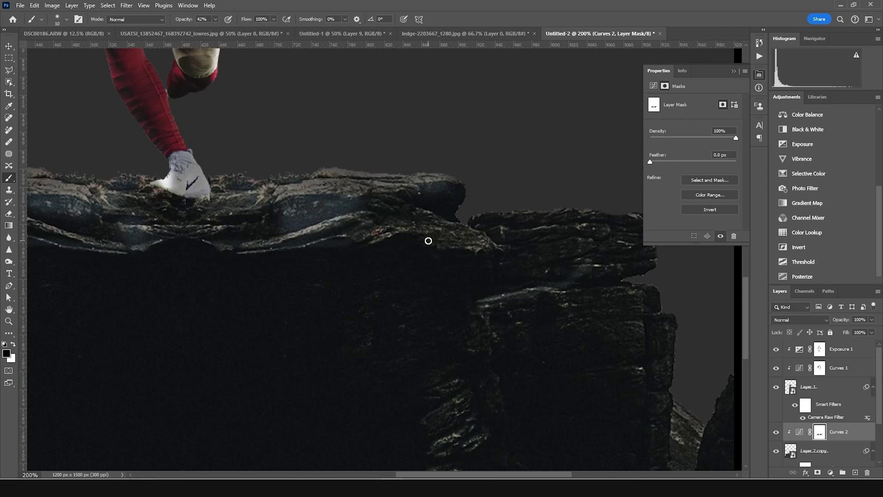
pyautogui.moveTo(501, 209); pyautogui.dragTo(566, 195)
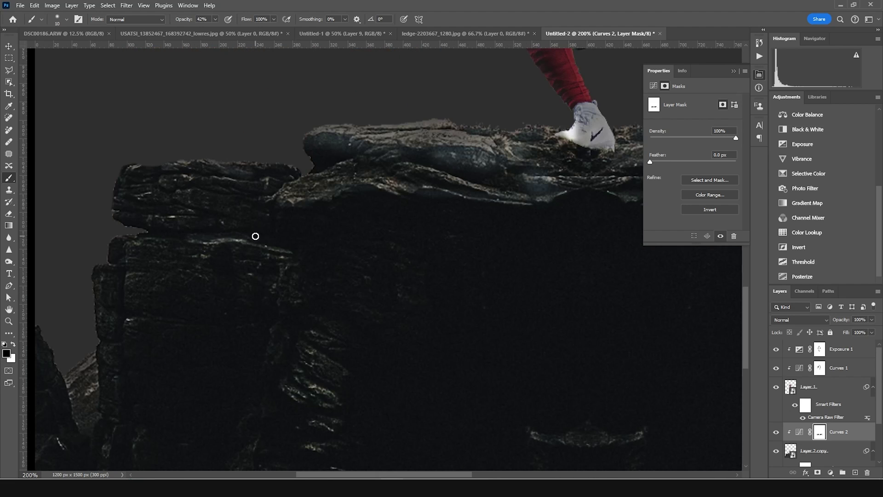
# Enlarge the brush to 15 px and brighten the rugged rock column and the curved formation low in the middle of the cliff face
pyautogui.scroll(-4, 276, 257)
pyautogui.press(']')
pyautogui.moveTo(310, 252)
pyautogui.mouseDown()
pyautogui.moveTo(343, 220)
pyautogui.moveTo(335, 299)
pyautogui.moveTo(361, 411)
pyautogui.mouseUp()
pyautogui.moveTo(558, 345)
pyautogui.mouseDown()
pyautogui.moveTo(585, 392)
pyautogui.moveTo(658, 371)
pyautogui.mouseUp()
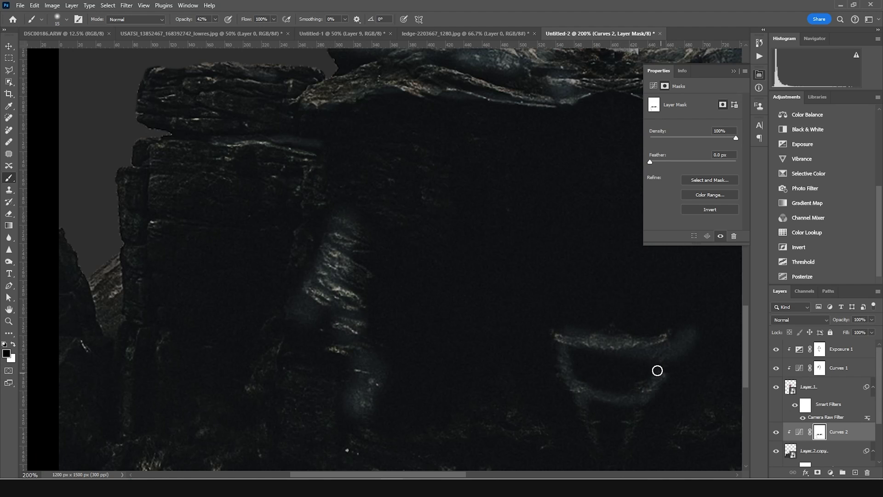
# Paint white on the mask with a 40 px brush at 42% opacity to darken the excess glow beside the rugged rock column
pyautogui.press(']')
pyautogui.press(']')
pyautogui.press(']')
pyautogui.press(']')
pyautogui.press(']')
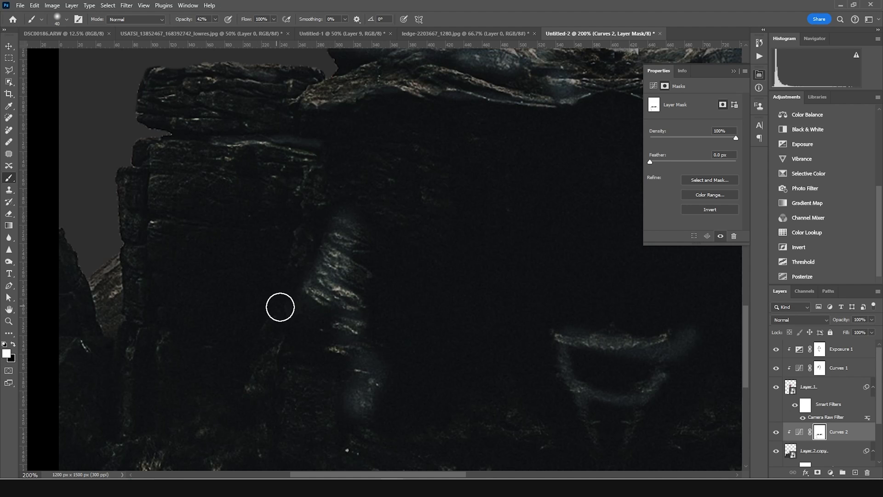
# Lower the brush opacity to 19%, enlarge it to 125 px and softly tone down the painted highlights across the ledge
pyautogui.hotkey('ctrl', '-')
pyautogui.hotkey('ctrl', '-')
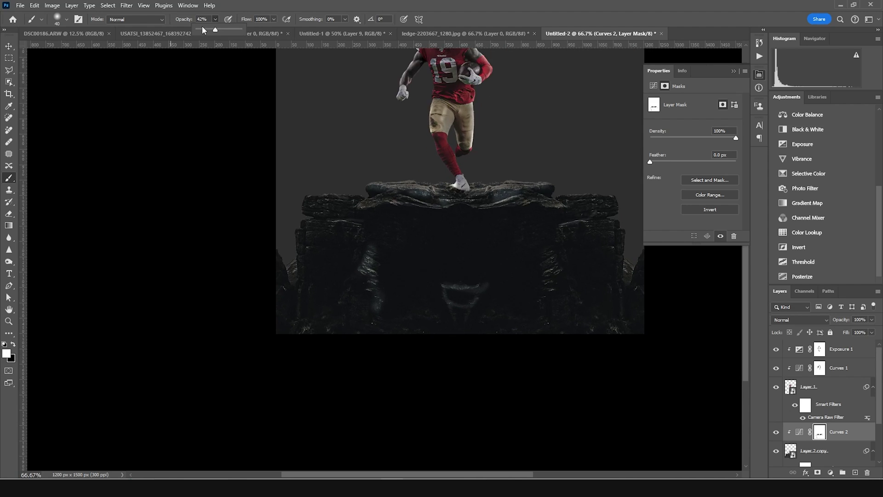
pyautogui.press(']')
pyautogui.press(']')
pyautogui.press(']')
pyautogui.press(']')
pyautogui.press(']')
pyautogui.press(']')
pyautogui.press(']')
pyautogui.press(']')
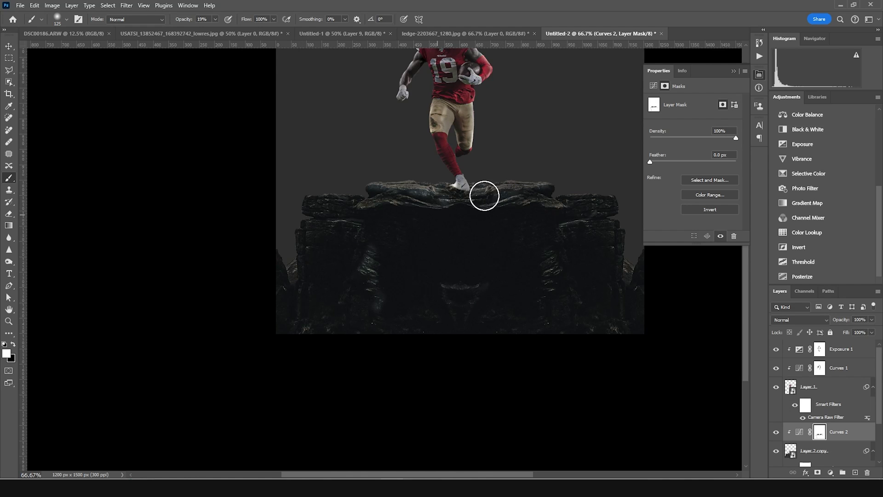
# Compare the rock ledge with and without its Curves adjustment
pyautogui.hotkey('ctrl', '-')
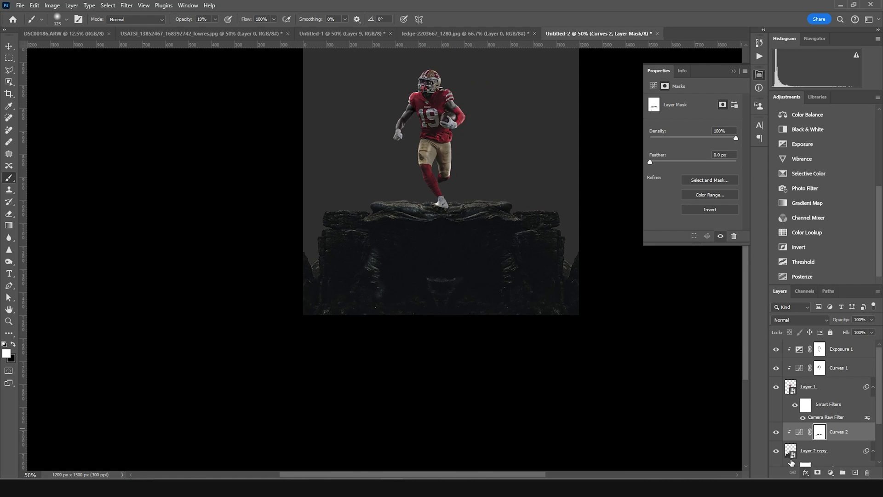
pyautogui.click(776, 436)
pyautogui.click(775, 436)
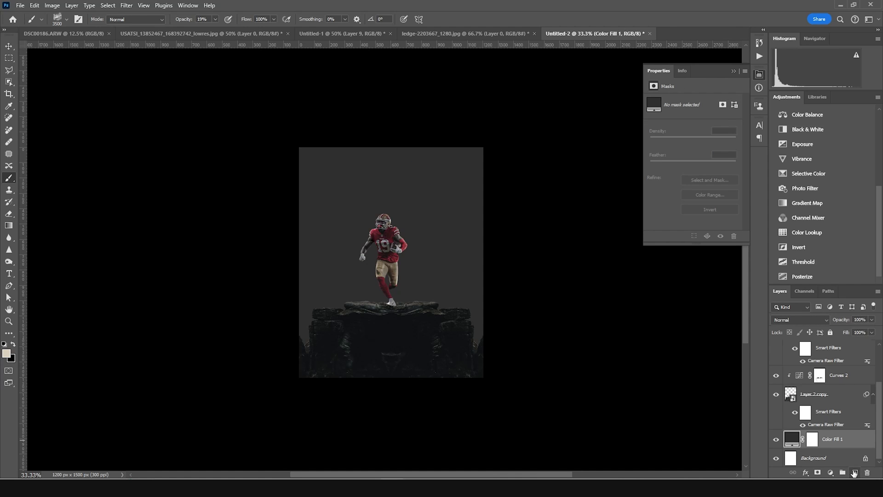
# Create a new layer above the Color Fill layer and set the 3500 px dust brush to 100% opacity
pyautogui.click(854, 472)
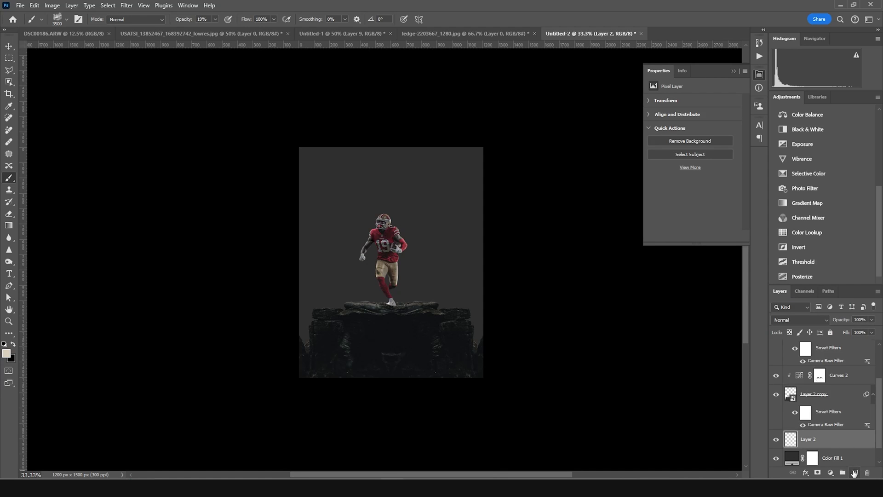
pyautogui.click(66, 19)
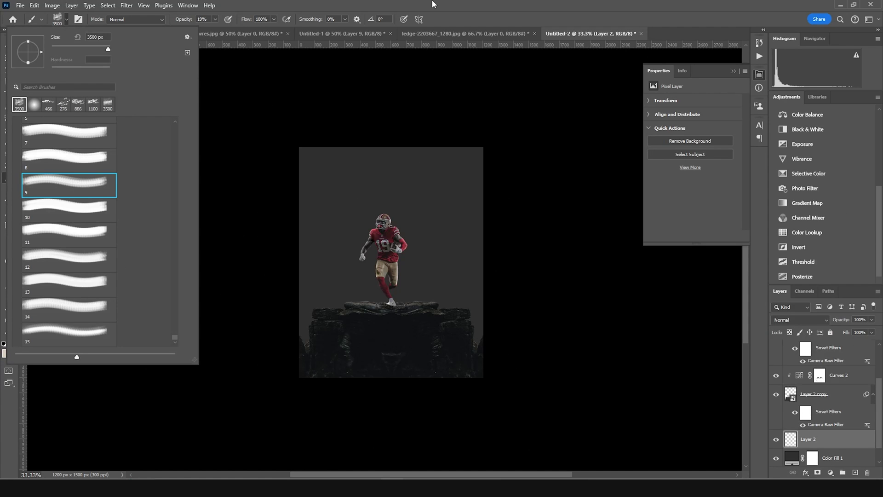
pyautogui.press('Escape')
pyautogui.moveTo(213, 21); pyautogui.dragTo(251, 29)
# Sample the player's pants as the foreground color and lighten it to #dbd3c4 for the brush
pyautogui.click(7, 354)
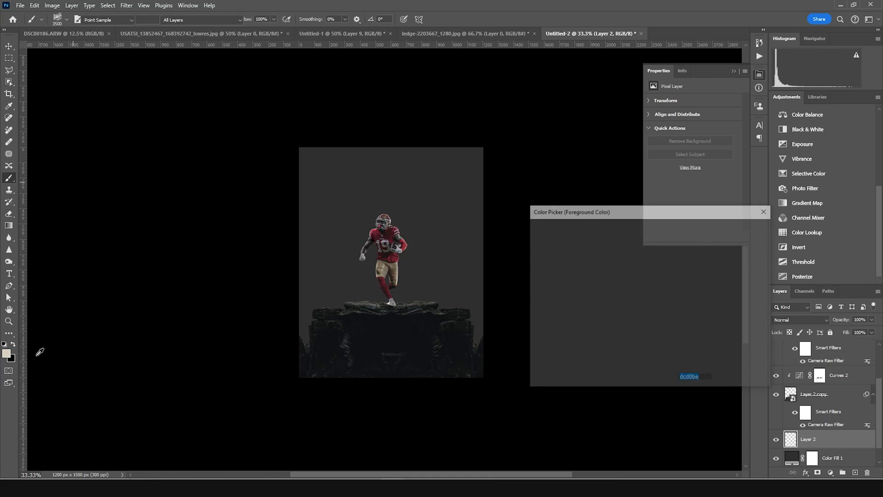
pyautogui.click(378, 271)
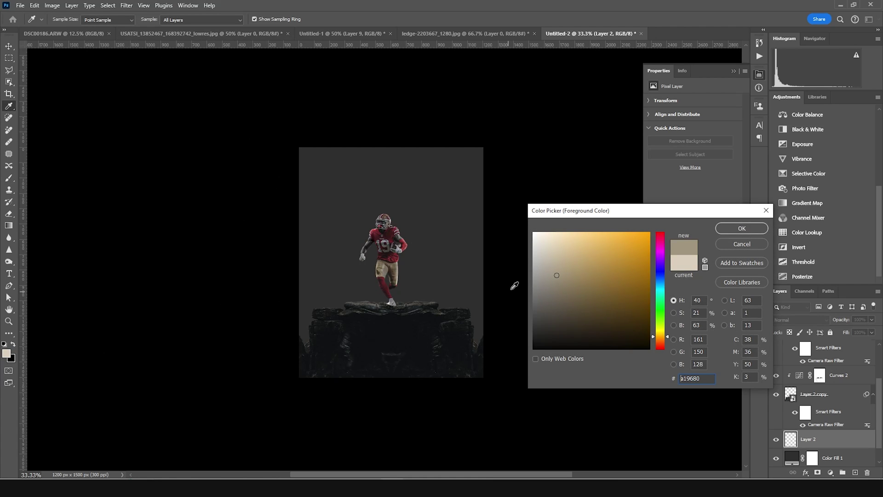
pyautogui.click(549, 256)
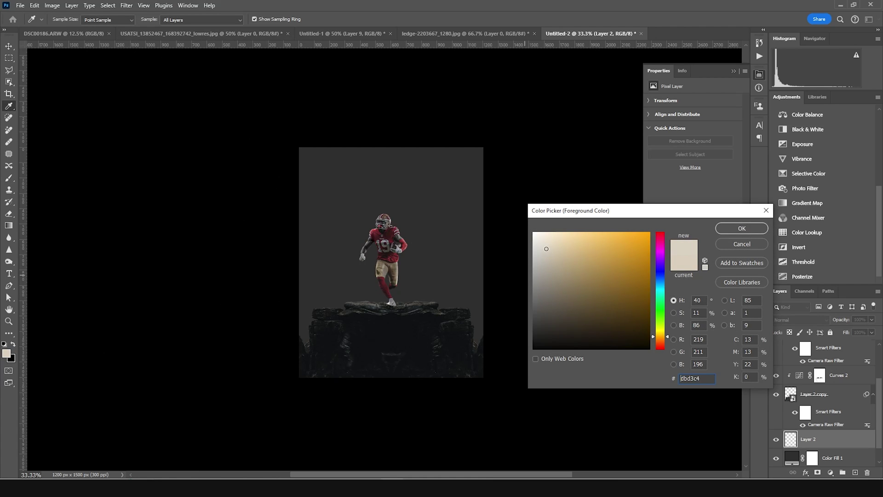
pyautogui.click(741, 228)
pyautogui.press('b')
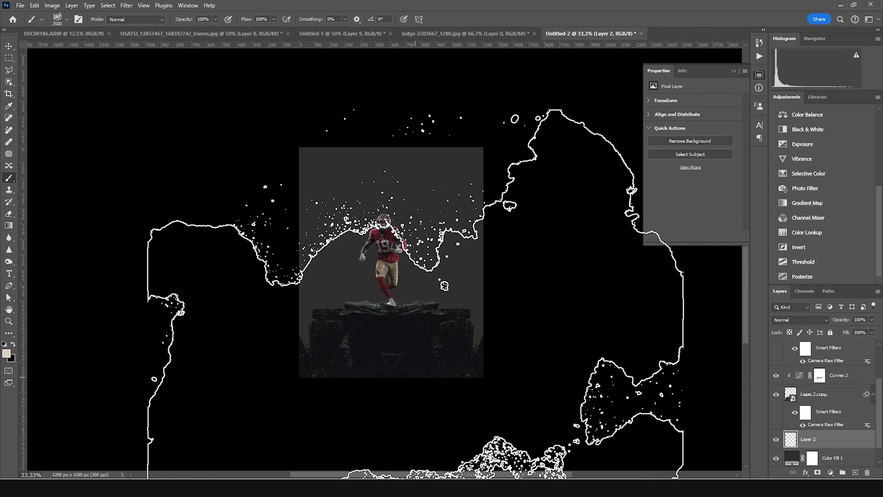
# Stamp the dust and haze texture behind the player on the new layer and undo the last surplus stamp
pyautogui.click(401, 394)
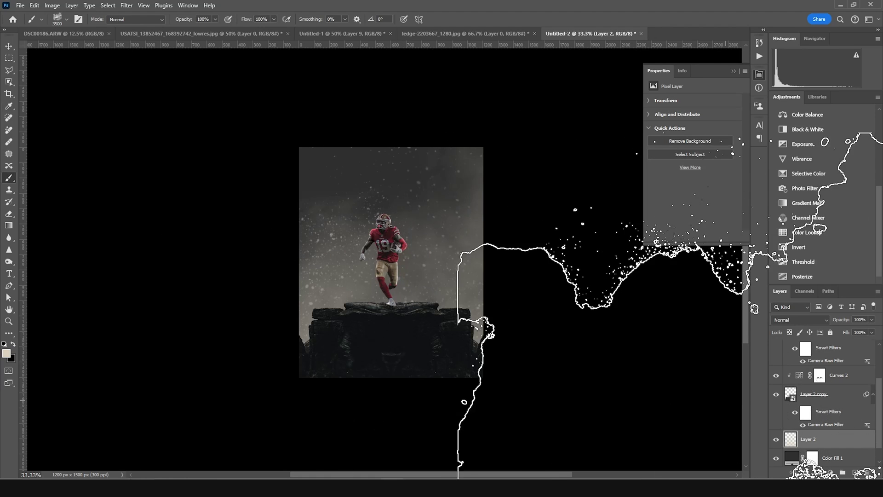
pyautogui.hotkey('ctrl', 'z')
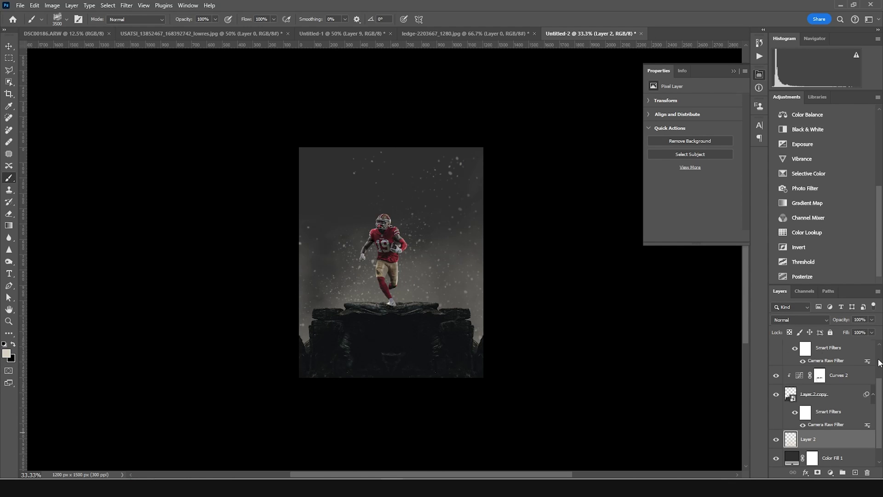
pyautogui.press('v')
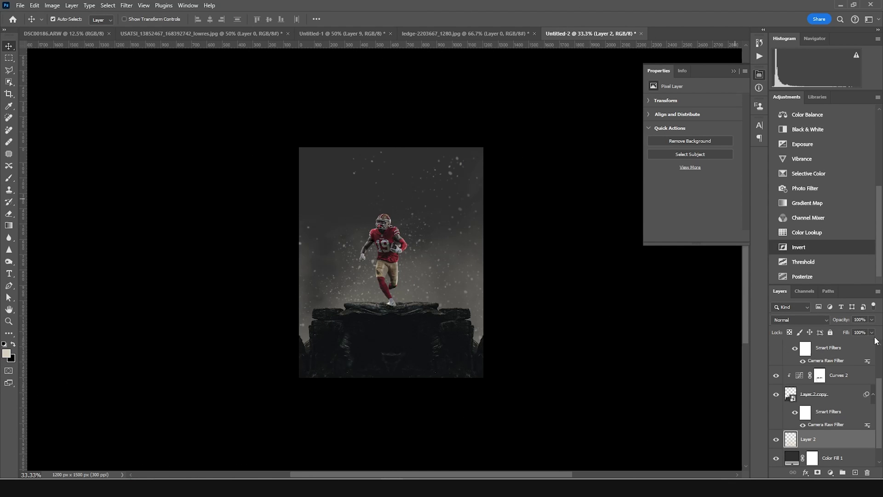
# Add a Color Lookup adjustment at the top of the layer stack and load the windyfilmlut.cube 3D LUT
pyautogui.scroll(3, 864, 417)
pyautogui.click(792, 346)
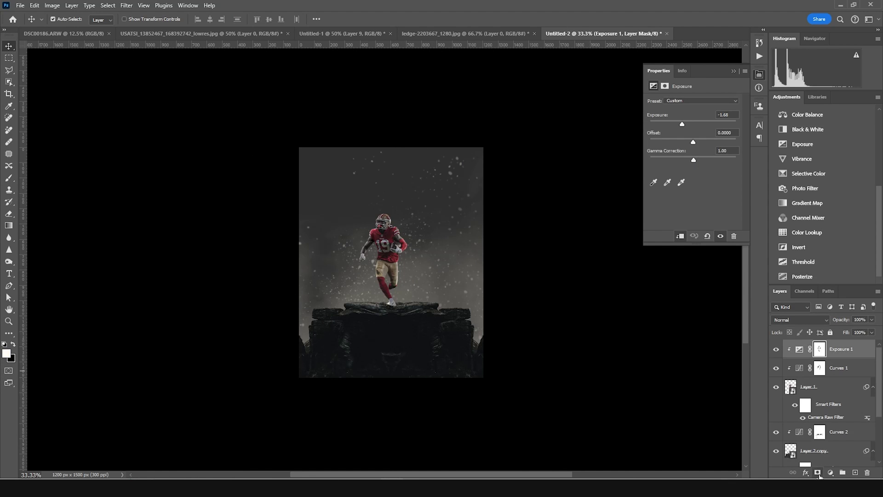
pyautogui.click(830, 473)
pyautogui.click(833, 425)
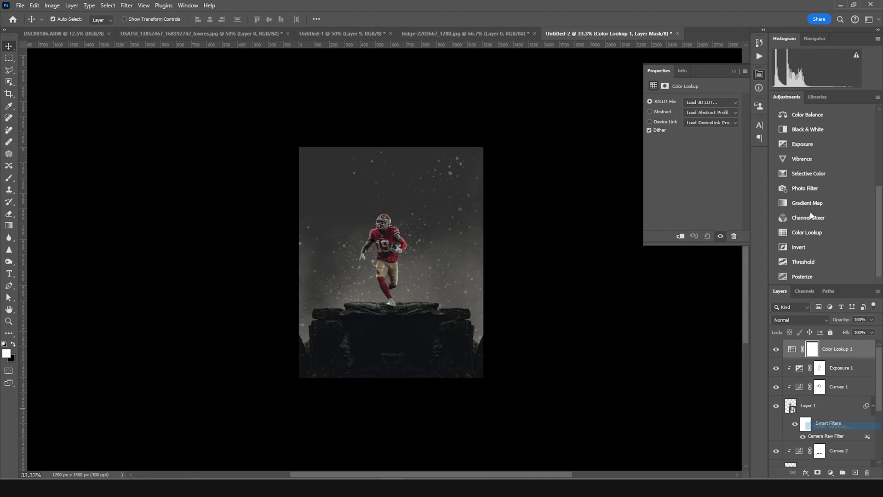
pyautogui.click(720, 102)
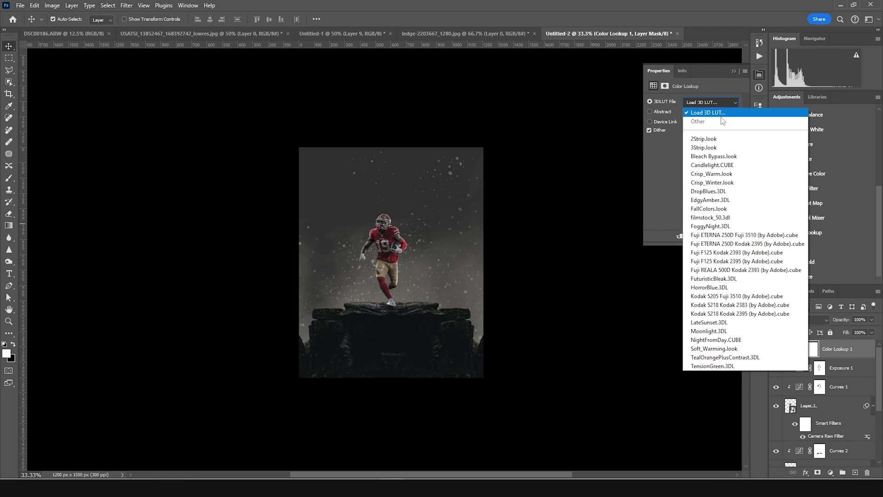
pyautogui.click(719, 114)
pyautogui.click(436, 128)
pyautogui.click(805, 441)
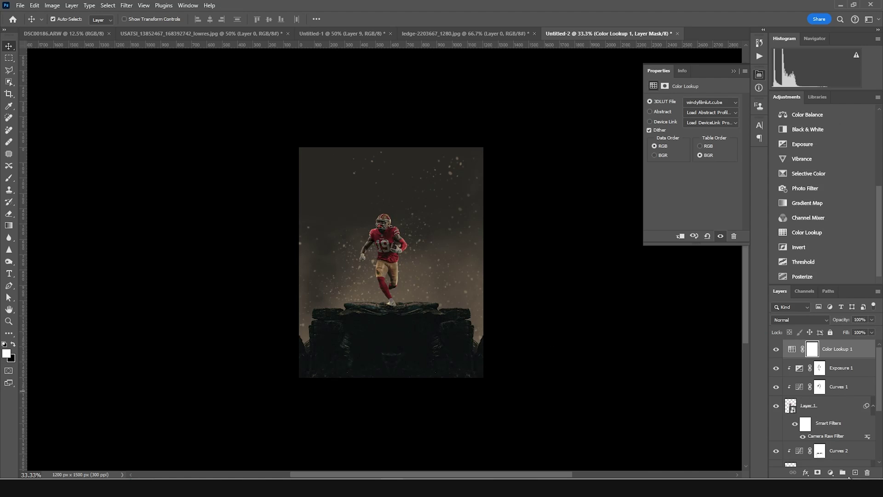
# Create a new layer above the Exposure adjustment and switch the 3500 px dust brush to a soft round brush
pyautogui.click(800, 372)
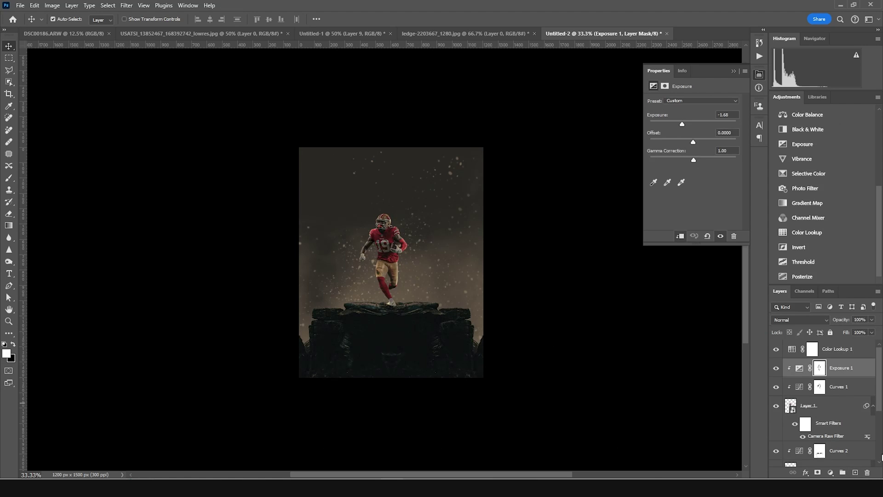
pyautogui.click(855, 472)
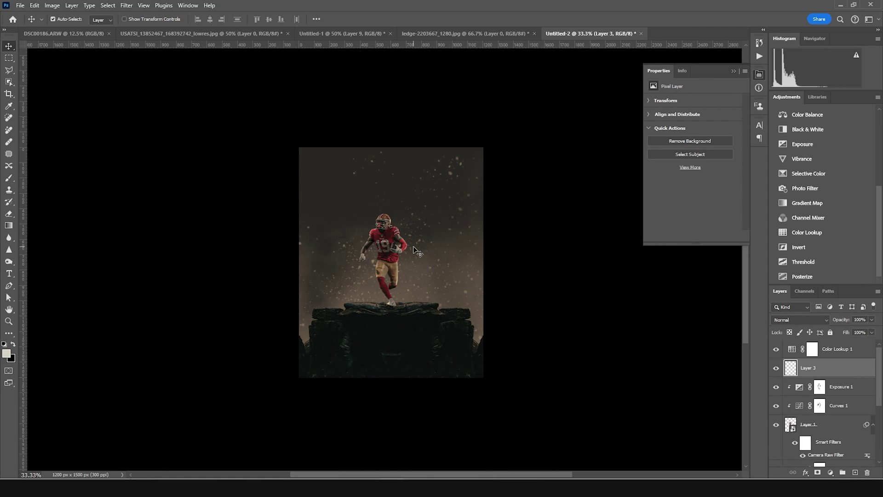
pyautogui.press('b')
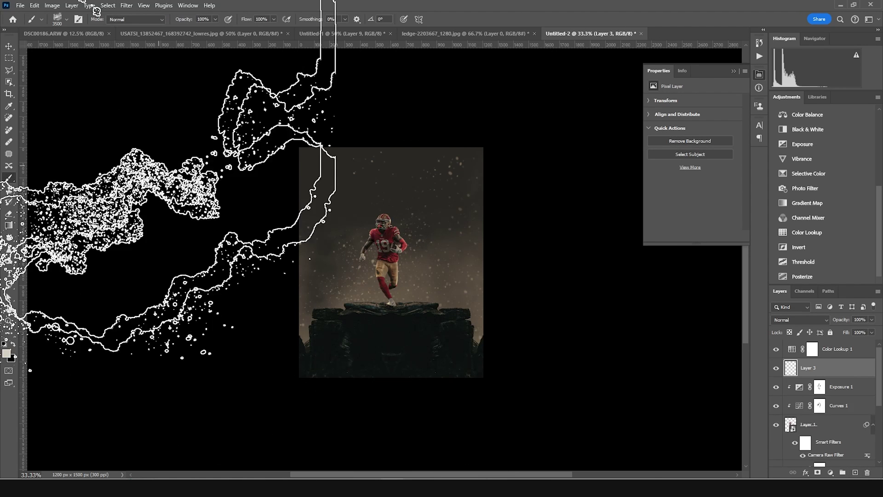
pyautogui.click(67, 19)
pyautogui.moveTo(172, 341); pyautogui.dragTo(170, 114)
pyautogui.doubleClick(80, 136)
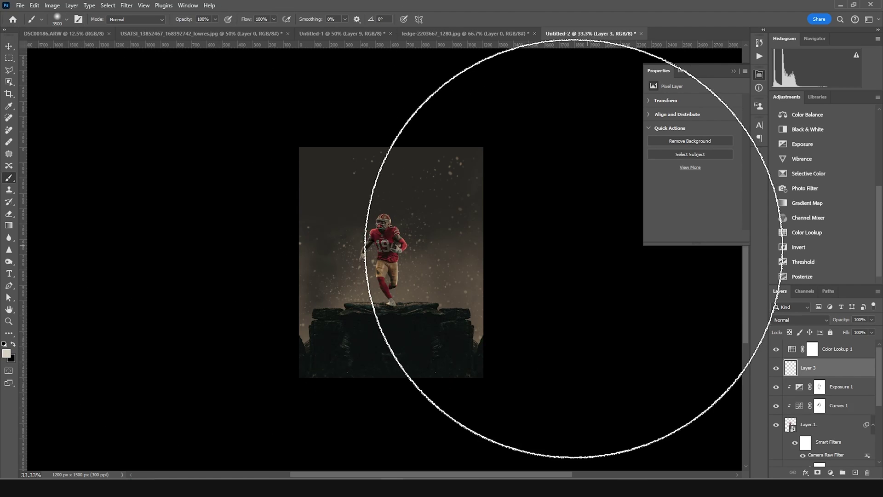
# Set the foreground color to white for the soft brush
pyautogui.click(7, 355)
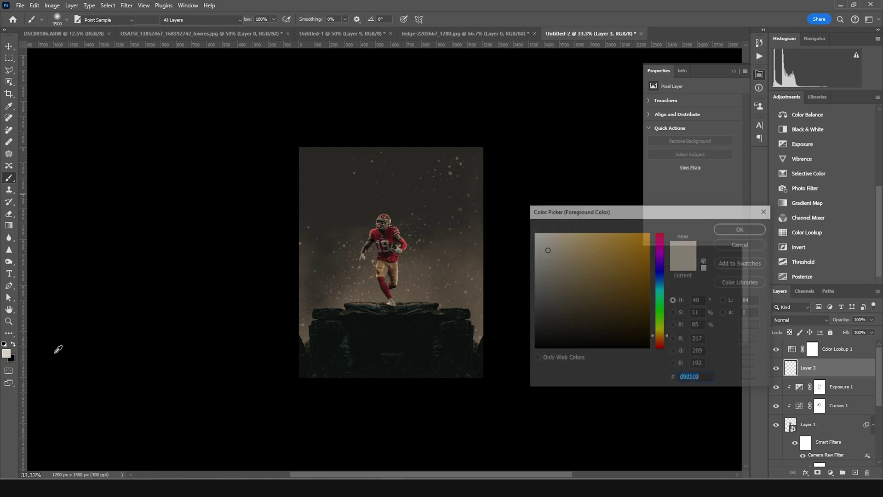
pyautogui.moveTo(574, 281); pyautogui.dragTo(491, 161)
pyautogui.click(741, 228)
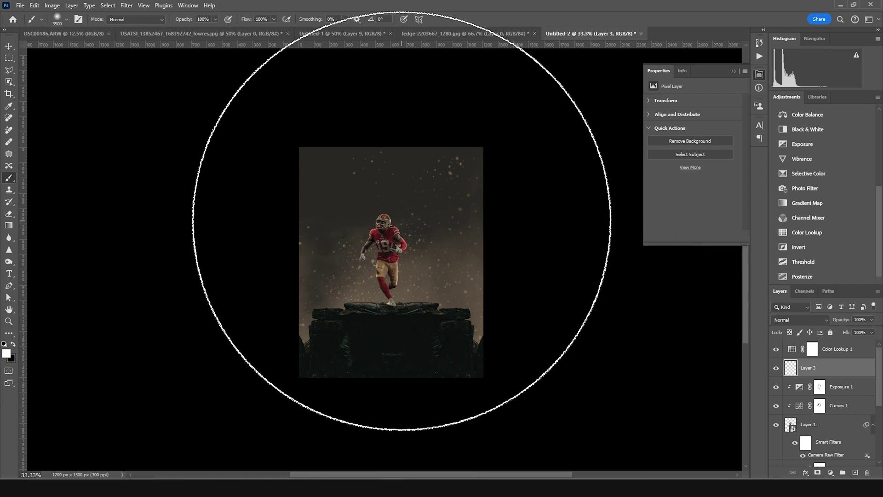
# Shrink the brush, dab one soft glow over the player's ball-side shoulder, reduce it to 900 px, and undo the extra dab near the legs
pyautogui.press('[')
pyautogui.press('[')
pyautogui.press('[')
pyautogui.press('[')
pyautogui.press('[')
pyautogui.press('[')
pyautogui.press('[')
pyautogui.press('[')
pyautogui.press('[')
pyautogui.press('[')
pyautogui.press('[')
pyautogui.press('[')
pyautogui.press('[')
pyautogui.press('[')
pyautogui.press('[')
pyautogui.press('[')
pyautogui.press('[')
pyautogui.press('[')
pyautogui.press('[')
pyautogui.click(417, 225)
pyautogui.press('[')
pyautogui.press('[')
pyautogui.click(345, 277)
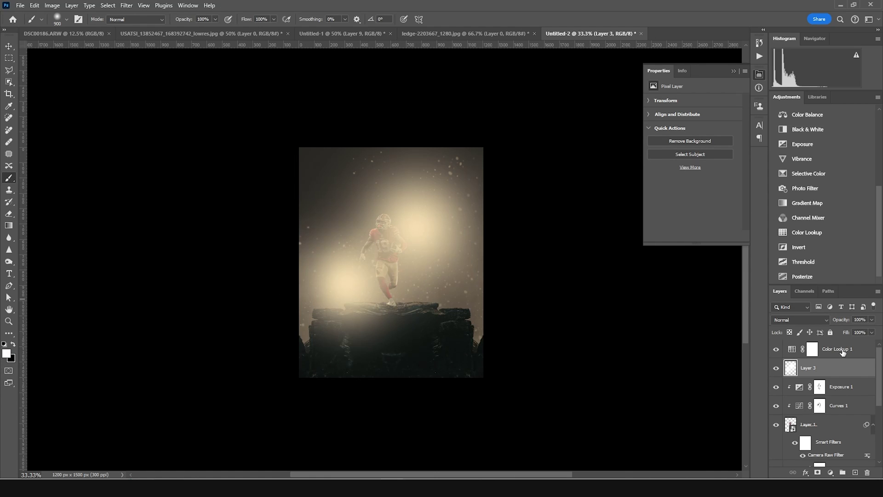
pyautogui.hotkey('ctrl', 'z')
# Set the glow layer's blend mode to Screen and its opacity to 32%
pyautogui.click(801, 319)
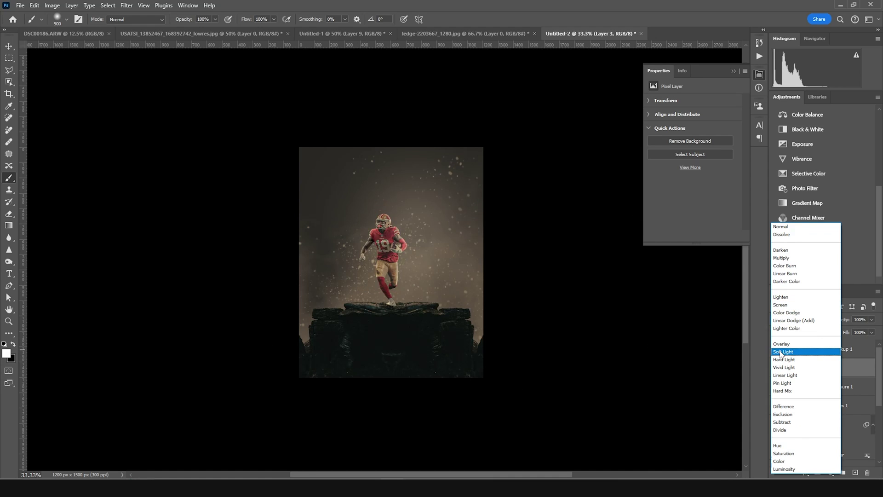
pyautogui.click(781, 305)
pyautogui.click(871, 320)
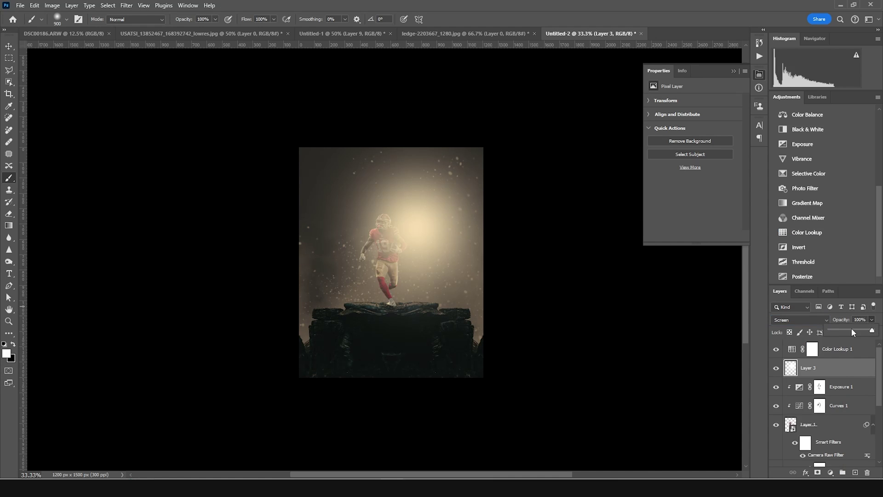
pyautogui.moveTo(846, 333); pyautogui.dragTo(843, 331)
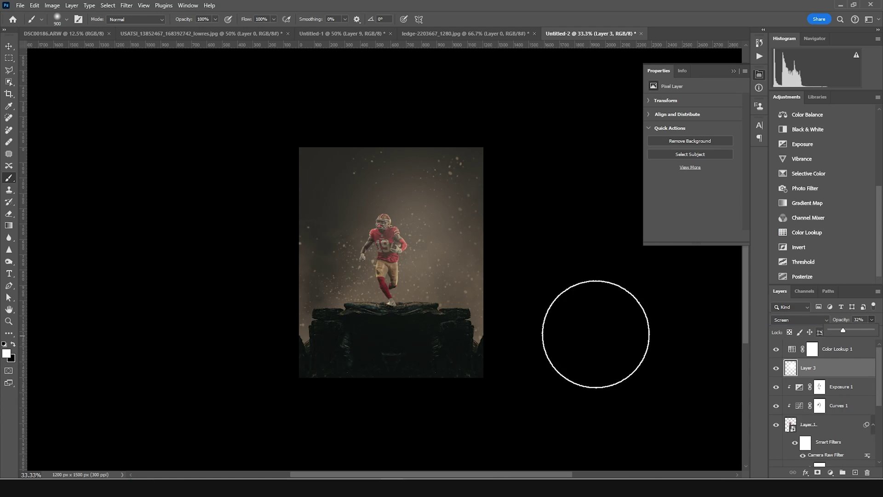
# Create a new layer directly above Color Fill 1 and dab a soft white glow on each side of the player
pyautogui.scroll(-5, 778, 426)
pyautogui.click(800, 440)
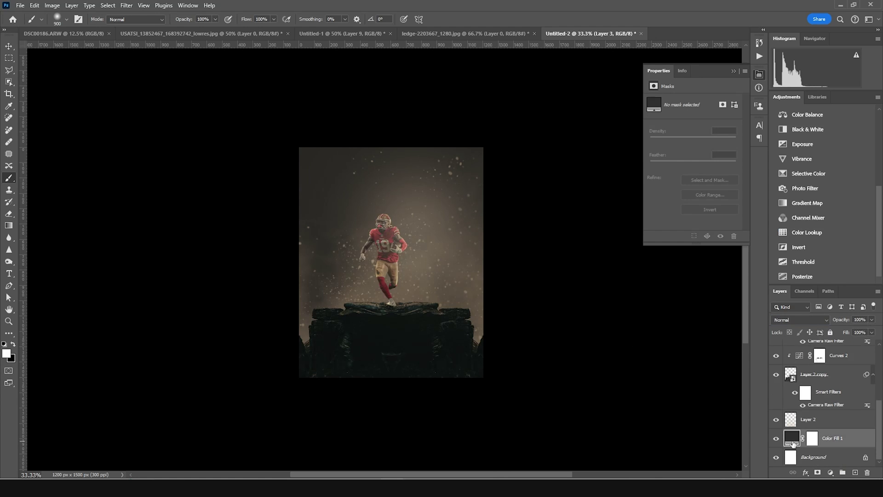
pyautogui.click(855, 474)
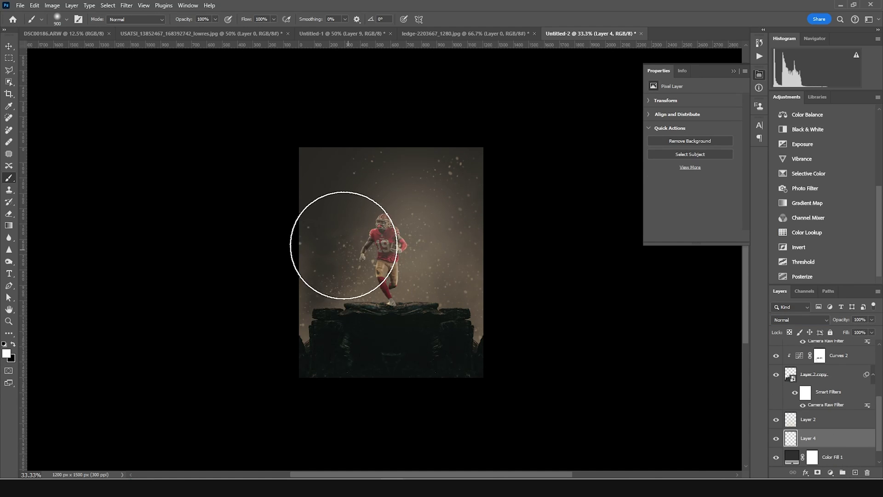
pyautogui.click(345, 237)
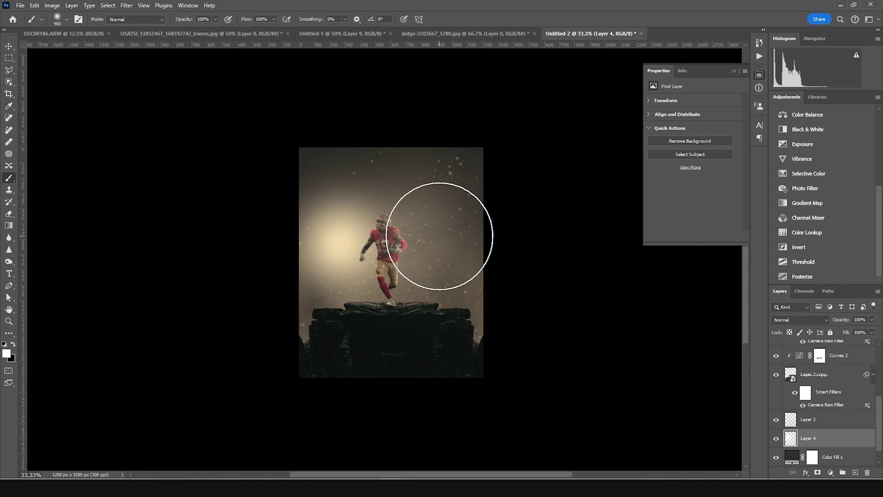
pyautogui.click(444, 220)
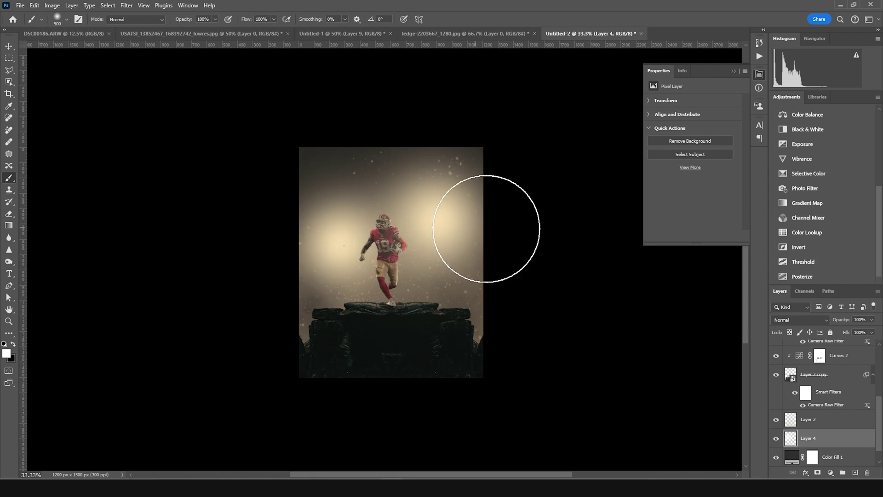
# Set the background glow layer to Soft Light at 42% opacity
pyautogui.click(806, 320)
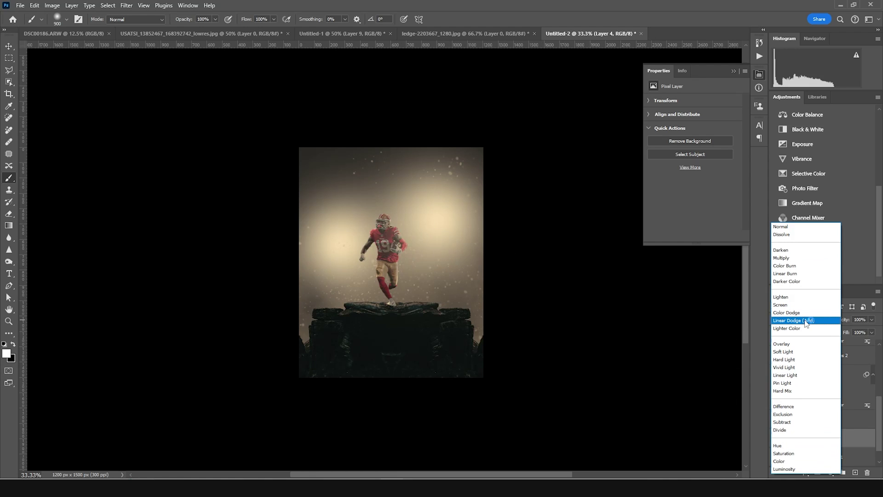
pyautogui.click(790, 352)
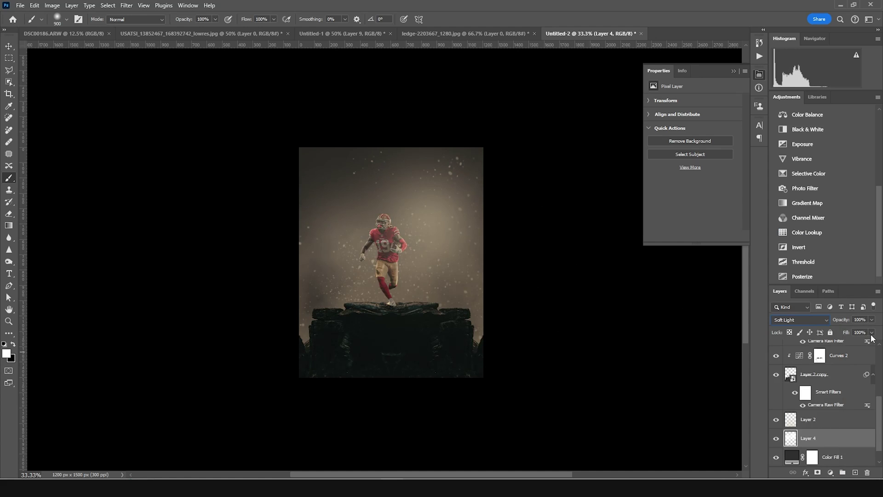
pyautogui.click(871, 320)
pyautogui.click(848, 331)
pyautogui.moveTo(848, 334); pyautogui.dragTo(848, 333)
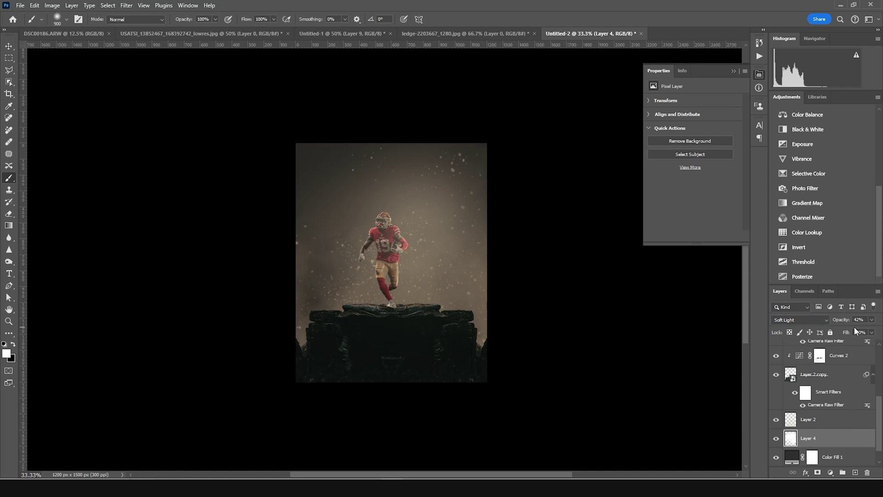
# Add the text "49" above the player's helmet on a layer behind him and set its font to Nagasaki
pyautogui.hotkey('ctrl', '+')
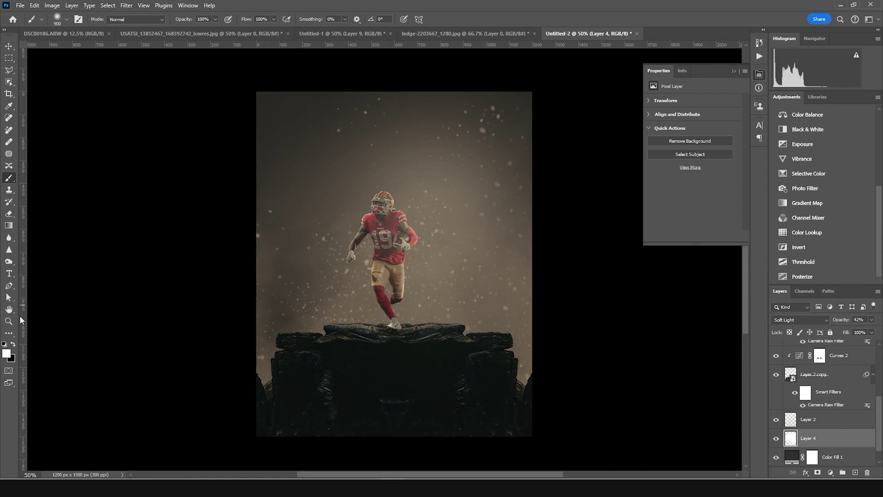
pyautogui.click(9, 274)
pyautogui.click(374, 179)
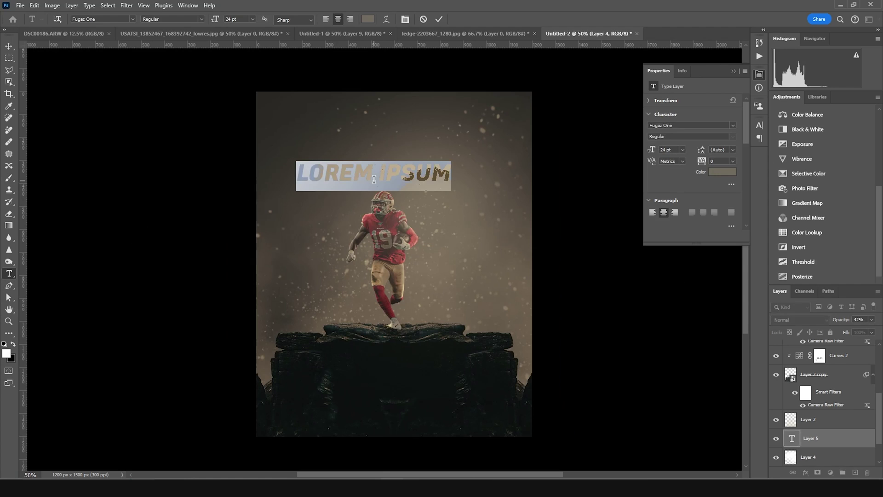
pyautogui.write('4')
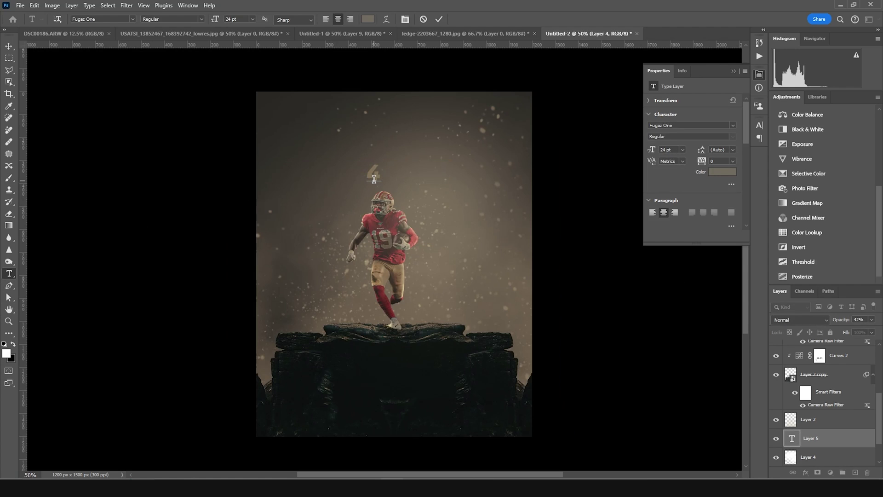
pyautogui.write('9')
pyautogui.hotkey('ctrl', 'a')
pyautogui.click(733, 125)
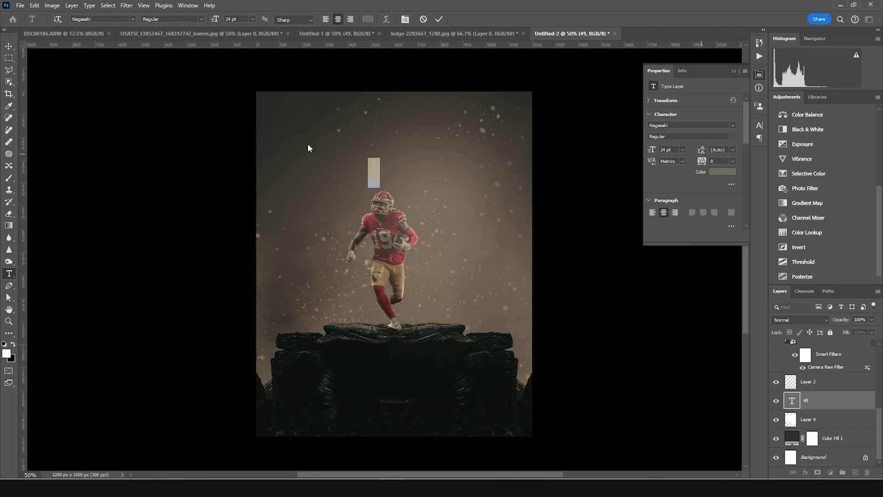
# Scale the "49" text up to about 782% and position it behind the player, above the rock ledge
pyautogui.hotkey('ctrl', 't')
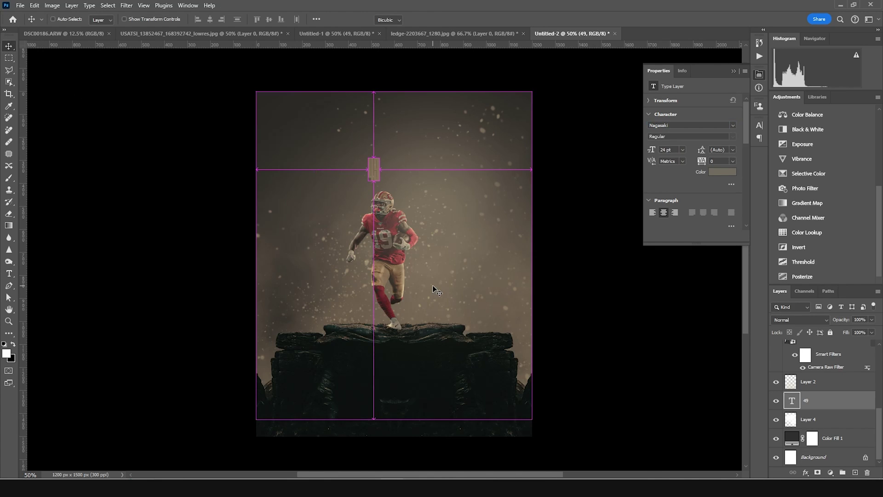
pyautogui.moveTo(380, 188); pyautogui.dragTo(415, 275)
pyautogui.moveTo(399, 149); pyautogui.dragTo(410, 229)
pyautogui.moveTo(425, 157); pyautogui.dragTo(432, 130)
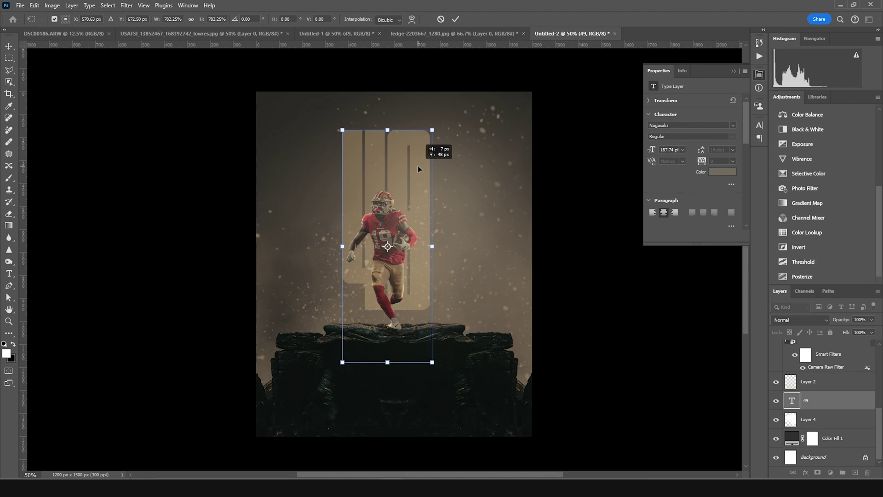
pyautogui.press('Return')
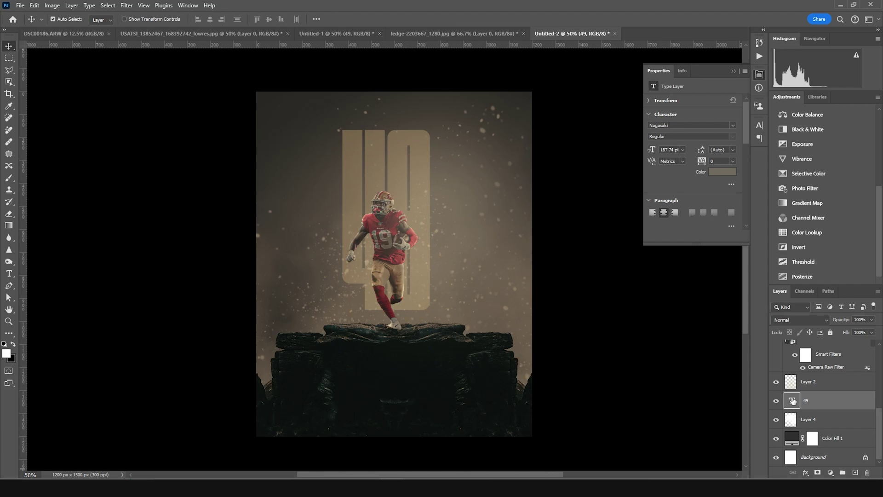
# Change the color of the "49" text to light beige #dad5c8
pyautogui.doubleClick(791, 402)
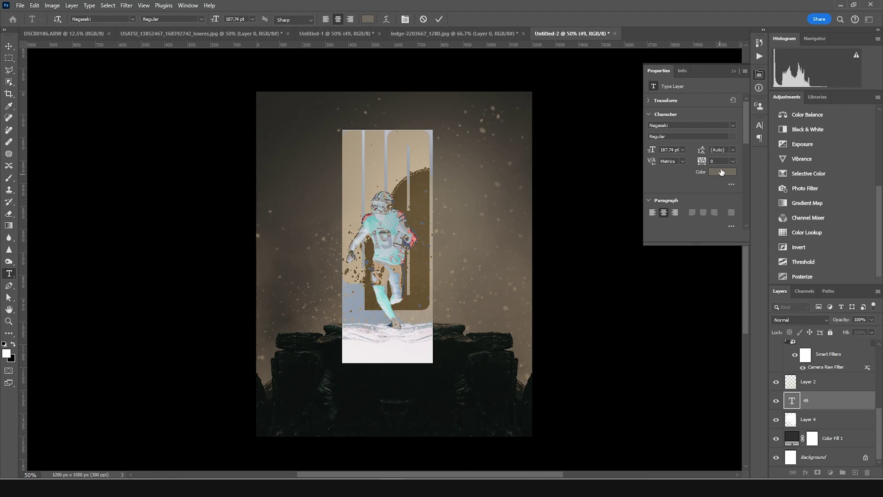
pyautogui.click(721, 172)
pyautogui.moveTo(544, 241); pyautogui.dragTo(543, 250)
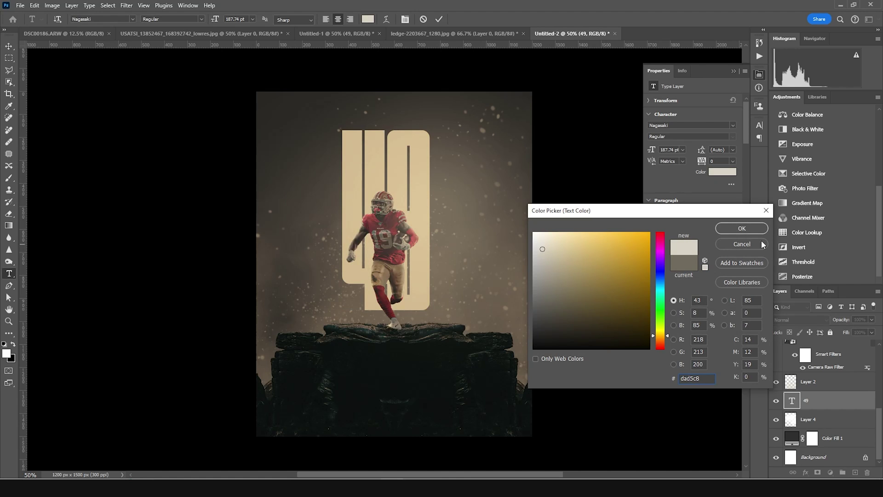
pyautogui.click(742, 229)
pyautogui.press('v')
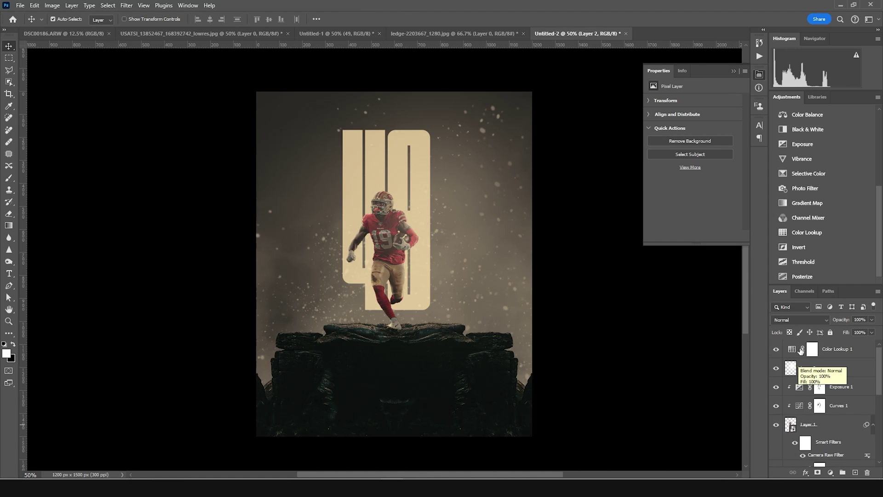
# Add a Curves adjustment above Color Lookup 1, raising highlights from input 173 to output 208 and lowering a shadow point to output 55
pyautogui.click(837, 351)
pyautogui.click(831, 472)
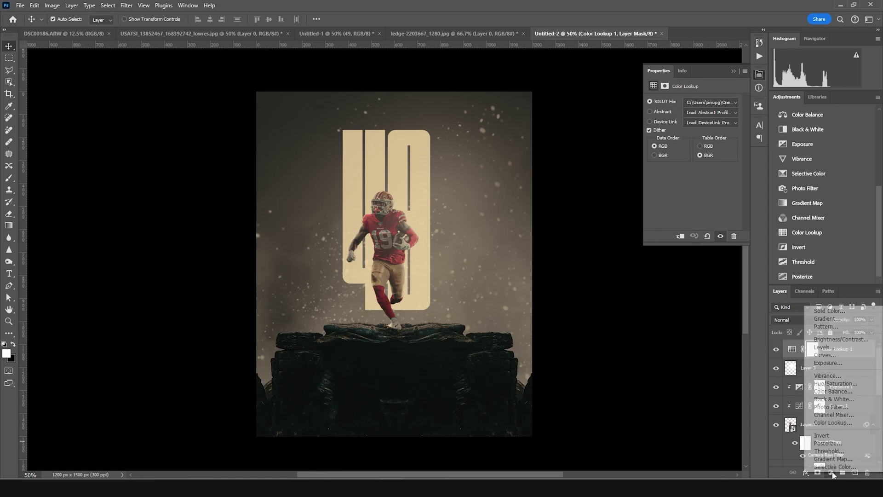
pyautogui.click(828, 361)
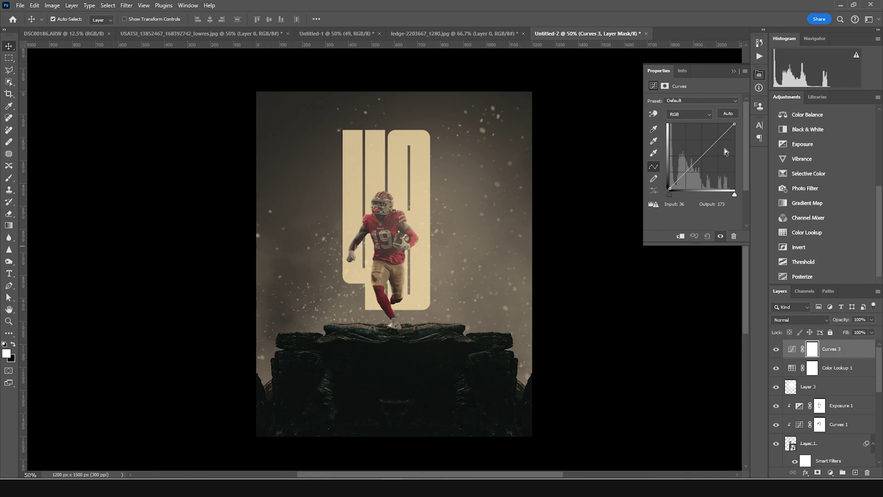
pyautogui.moveTo(718, 139); pyautogui.dragTo(714, 136)
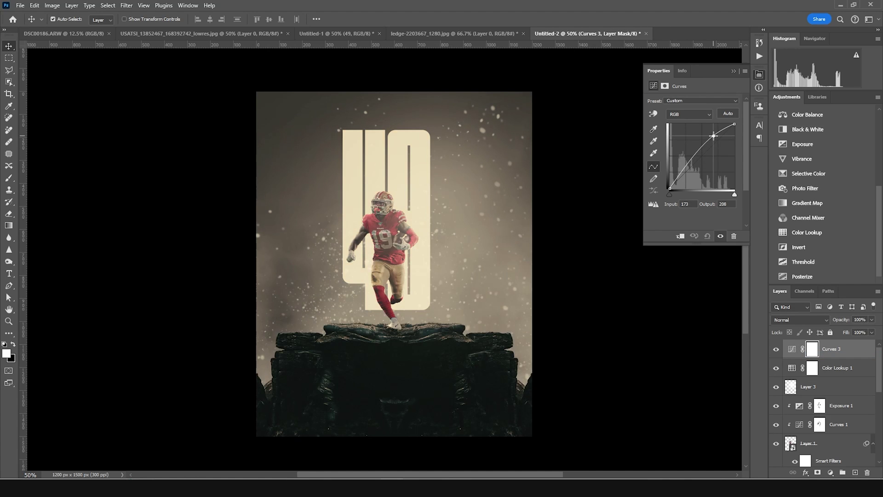
pyautogui.moveTo(681, 171); pyautogui.dragTo(685, 174)
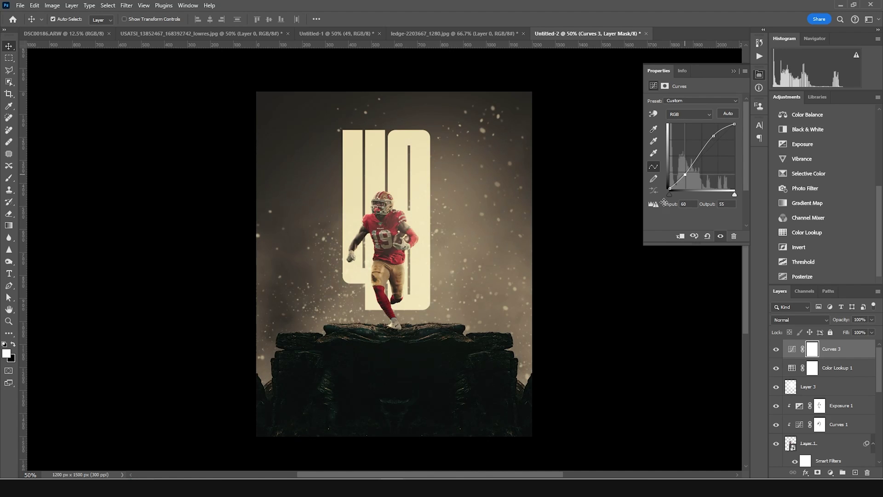
# Raise the black point of the Curves 3 adjustment to output 7 at input 0
pyautogui.click(670, 189)
pyautogui.moveTo(669, 188); pyautogui.dragTo(668, 186)
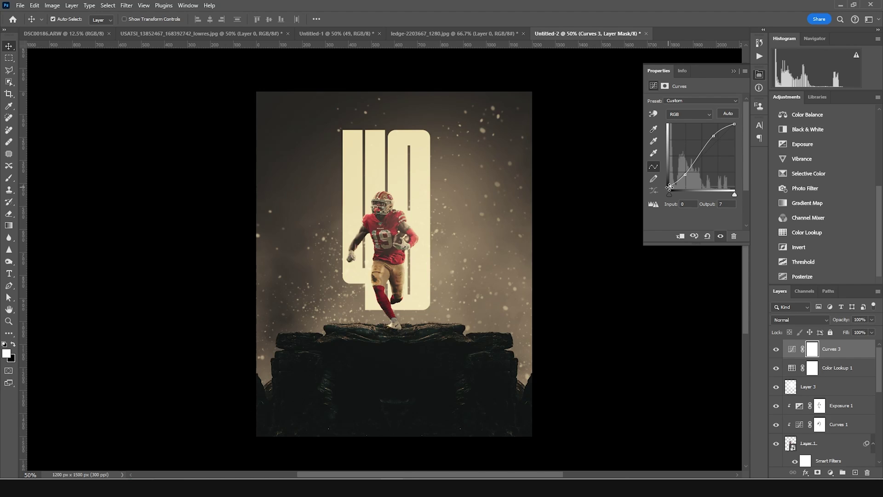
# Add a layer above Layer 3 and stamp white clouds at both sides of the ledge with a 1453 px cloud brush
pyautogui.click(788, 392)
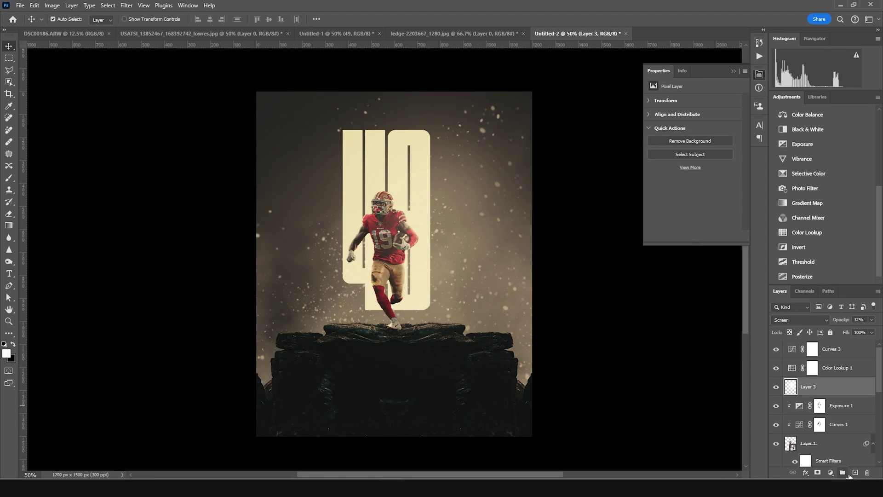
pyautogui.click(855, 472)
pyautogui.press('b')
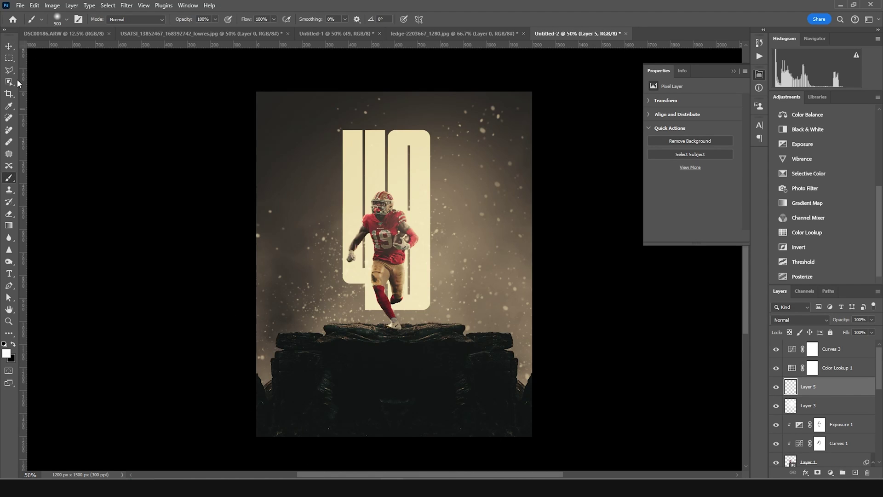
pyautogui.click(67, 19)
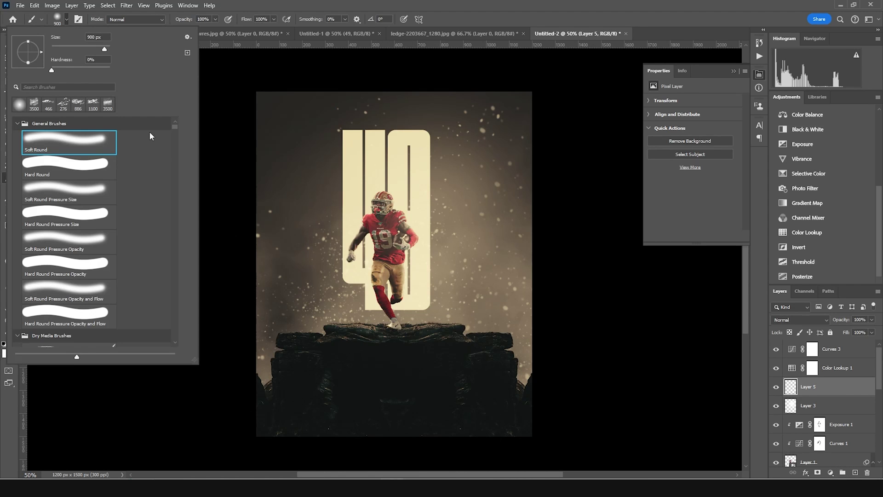
pyautogui.scroll(-3, 175, 159)
pyautogui.scroll(-15, 172, 258)
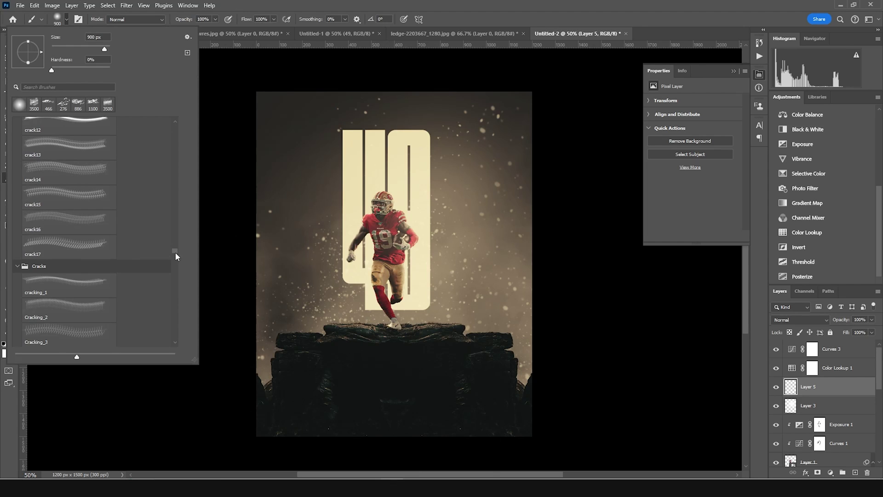
pyautogui.scroll(-5, 176, 258)
pyautogui.click(80, 274)
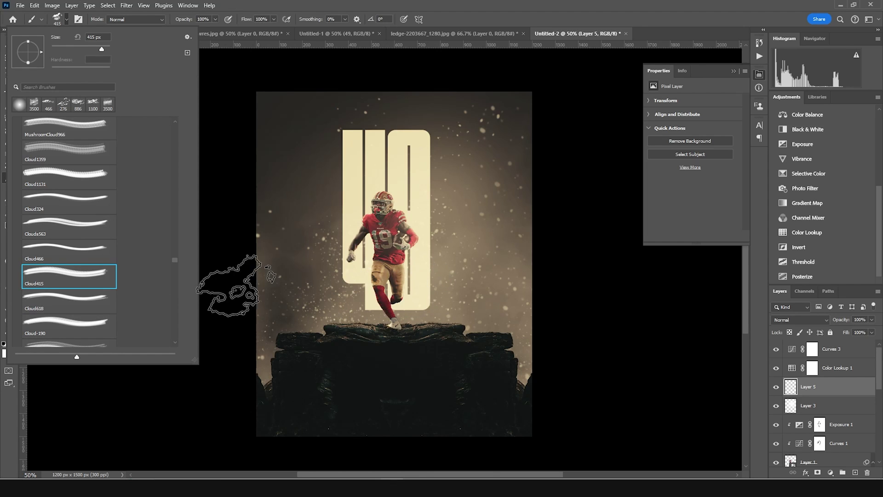
pyautogui.click(51, 253)
pyautogui.doubleClick(80, 327)
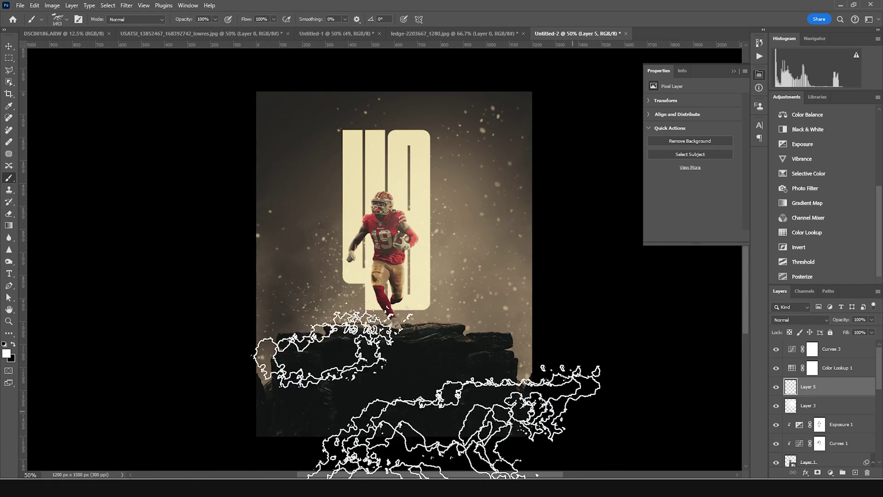
pyautogui.click(134, 341)
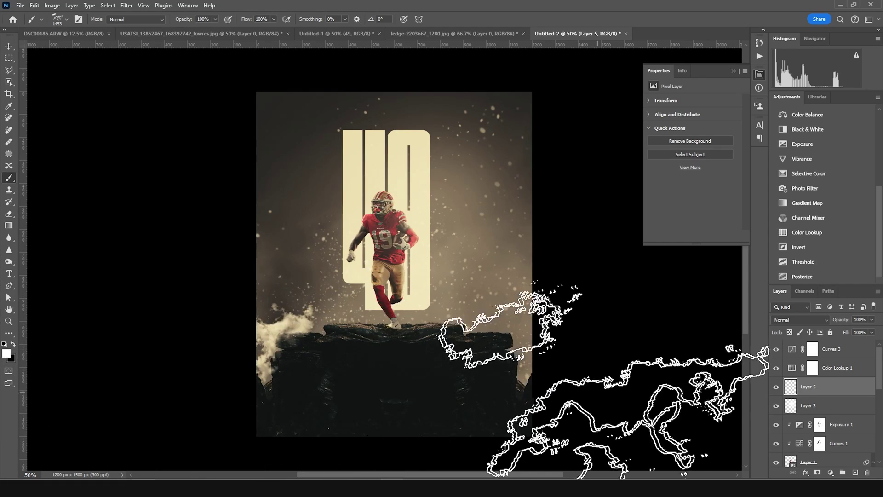
pyautogui.click(593, 414)
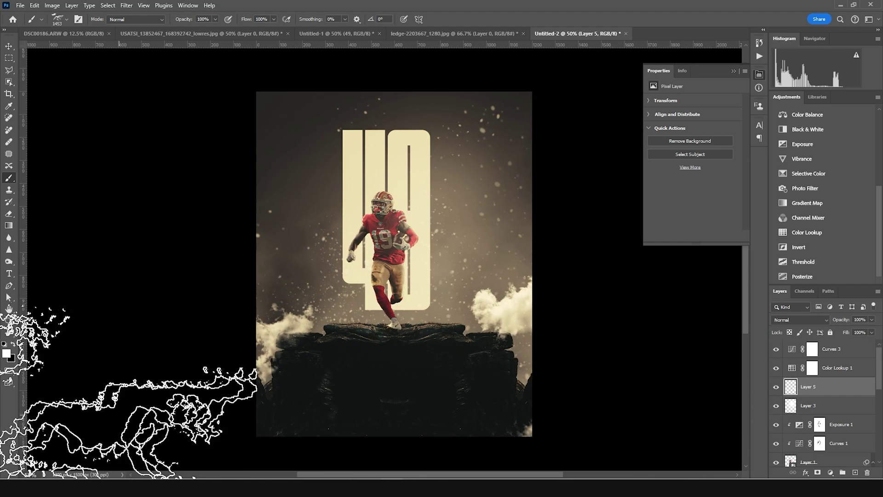
# Add a layer between Layer 4 and the "49" text, paint clouds behind the ledge, and set its opacity to 58%
pyautogui.scroll(-5, 834, 439)
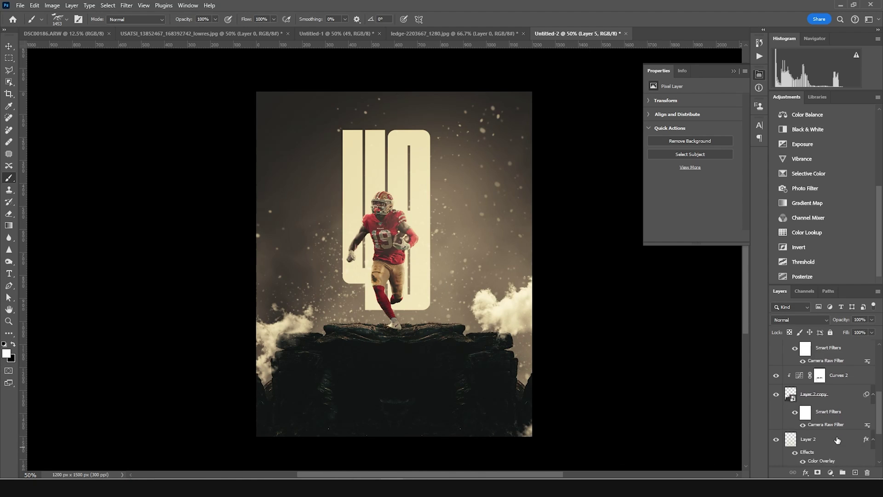
pyautogui.scroll(-3, 807, 449)
pyautogui.click(798, 427)
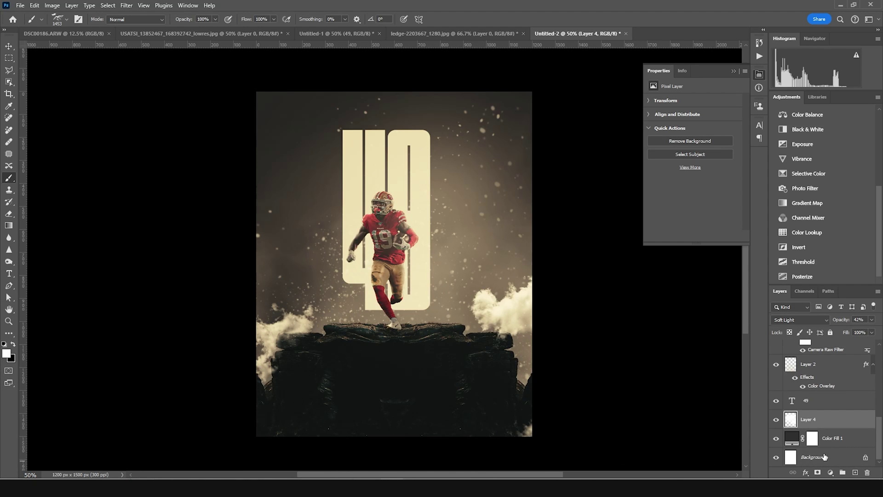
pyautogui.click(855, 473)
pyautogui.moveTo(478, 368)
pyautogui.mouseDown()
pyautogui.moveTo(506, 359)
pyautogui.moveTo(598, 437)
pyautogui.moveTo(92, 350)
pyautogui.moveTo(194, 343)
pyautogui.moveTo(161, 398)
pyautogui.mouseUp()
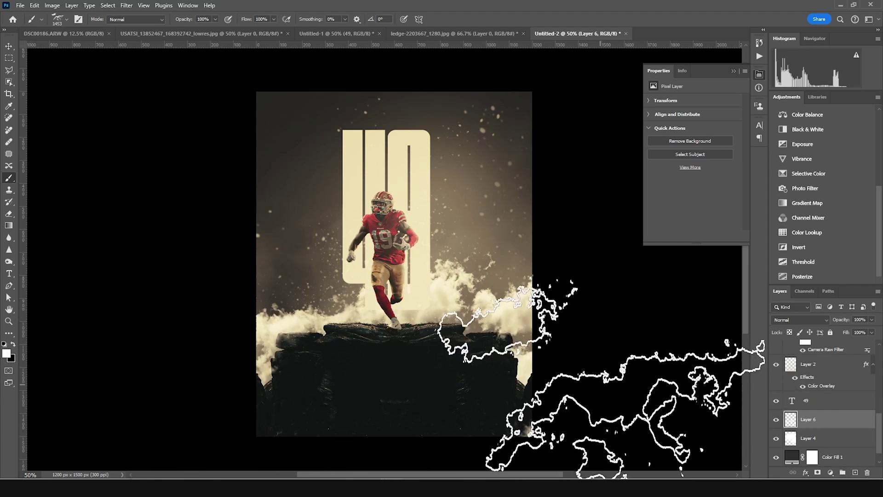
pyautogui.click(872, 335)
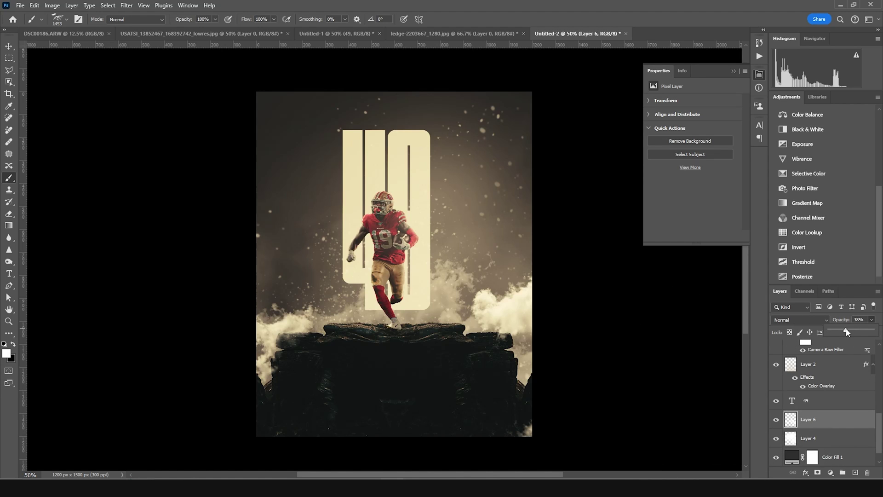
pyautogui.moveTo(853, 332); pyautogui.dragTo(854, 332)
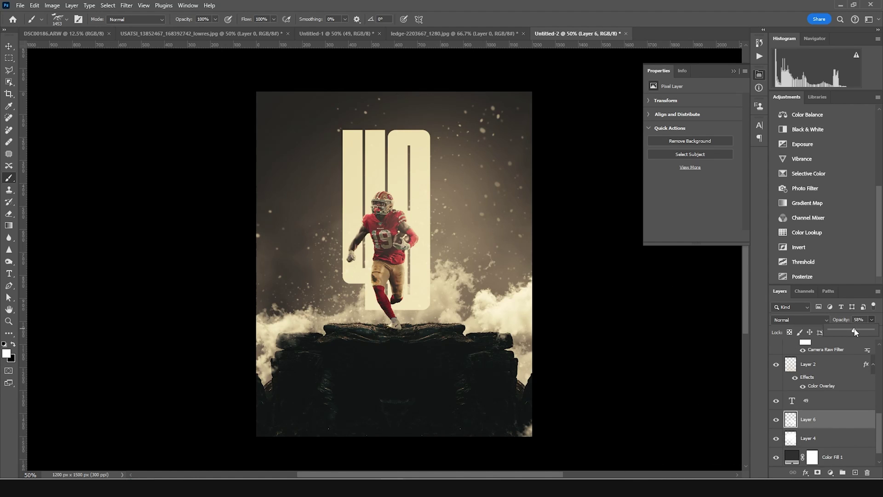
pyautogui.scroll(5, 809, 414)
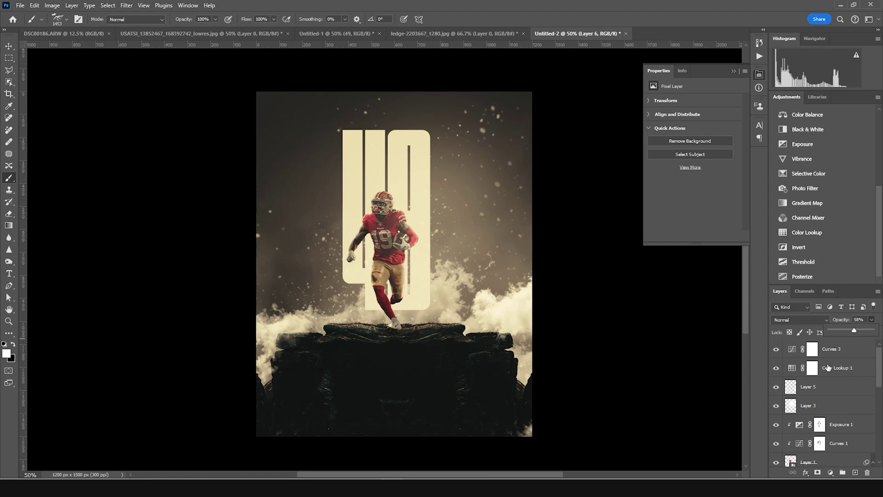
pyautogui.click(823, 352)
pyautogui.click(823, 386)
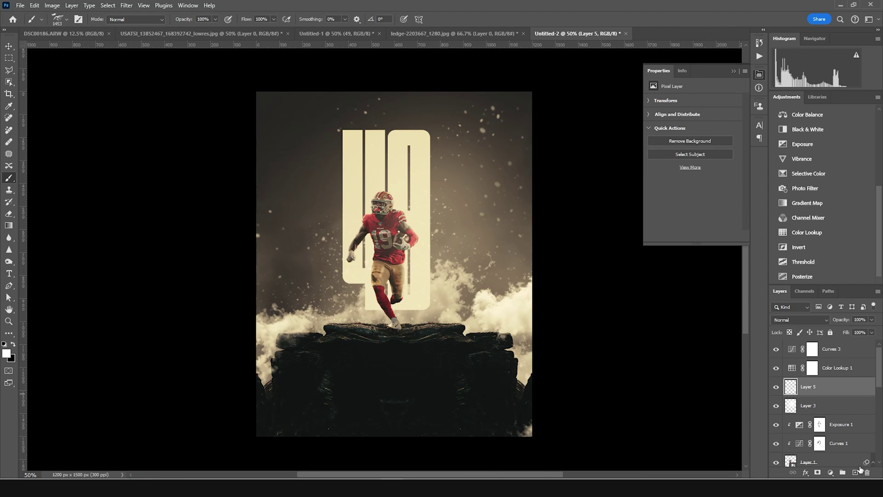
pyautogui.click(854, 472)
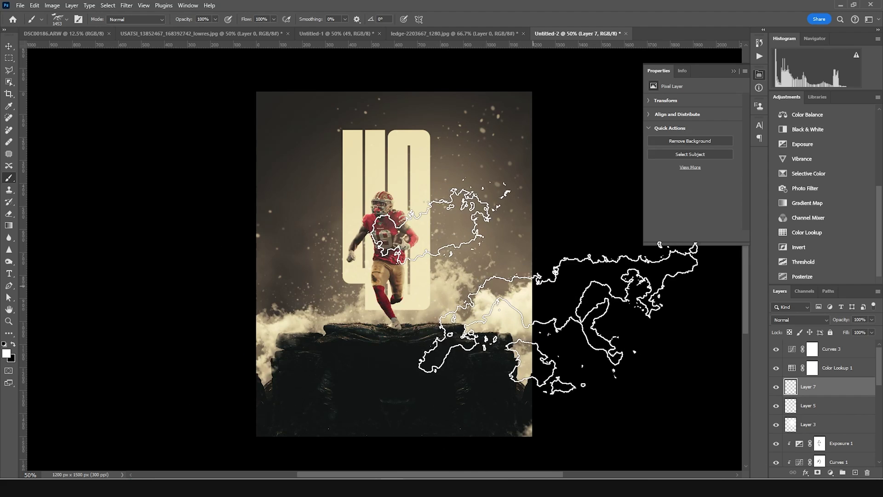
pyautogui.click(537, 297)
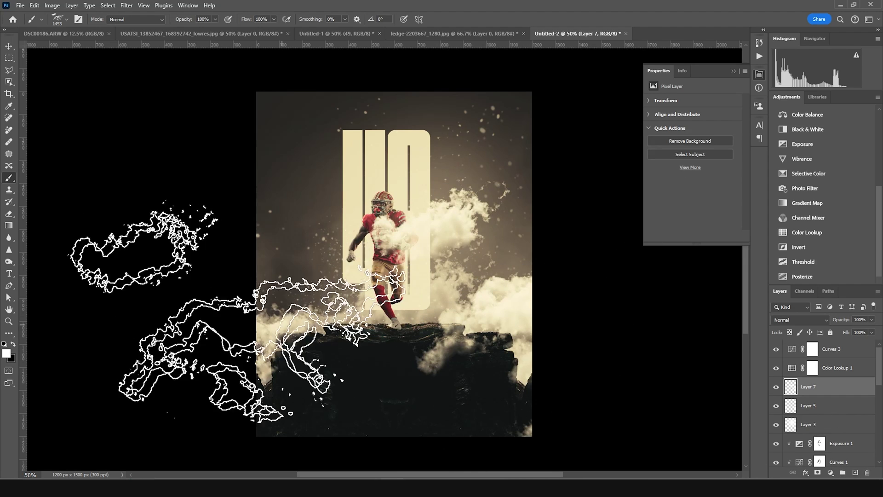
pyautogui.click(818, 320)
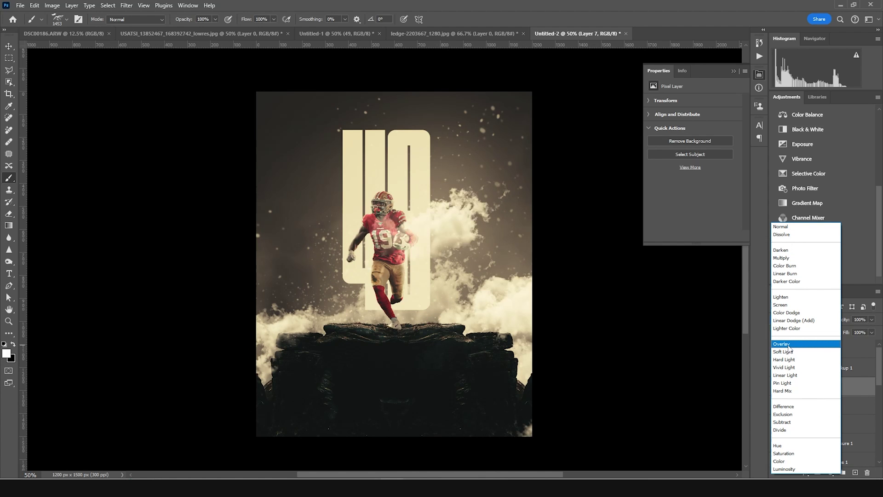
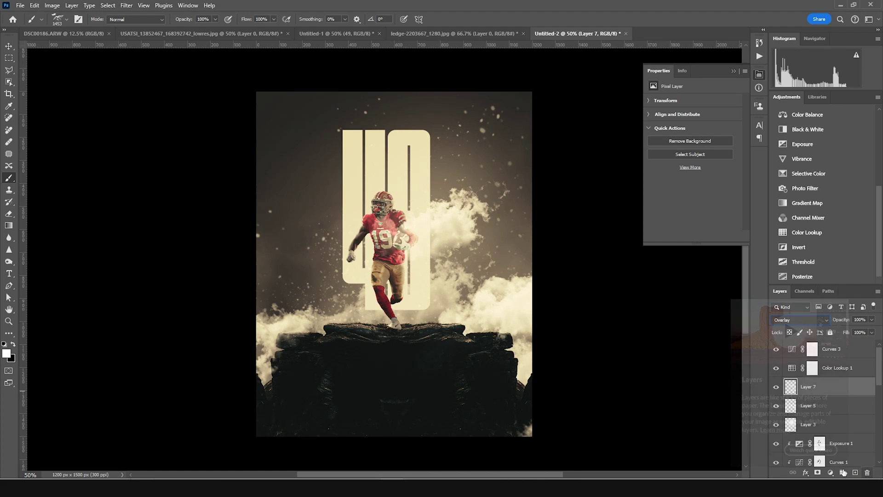
pyautogui.click(867, 472)
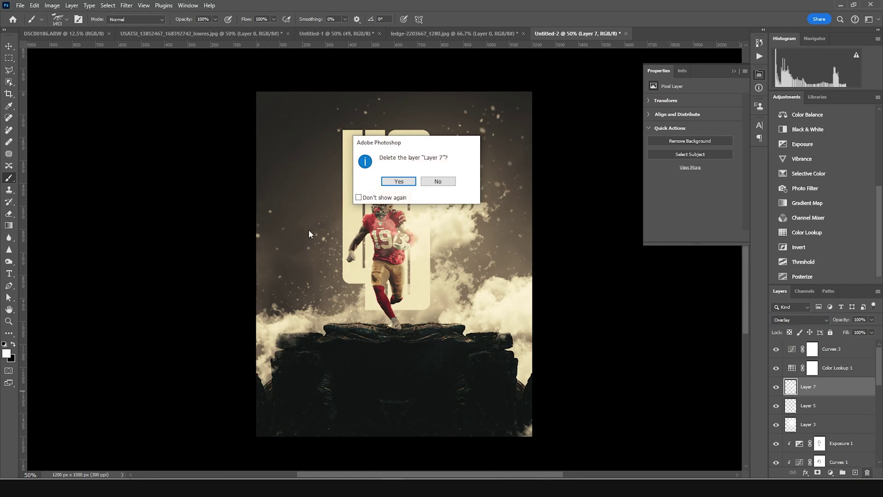
pyautogui.click(398, 181)
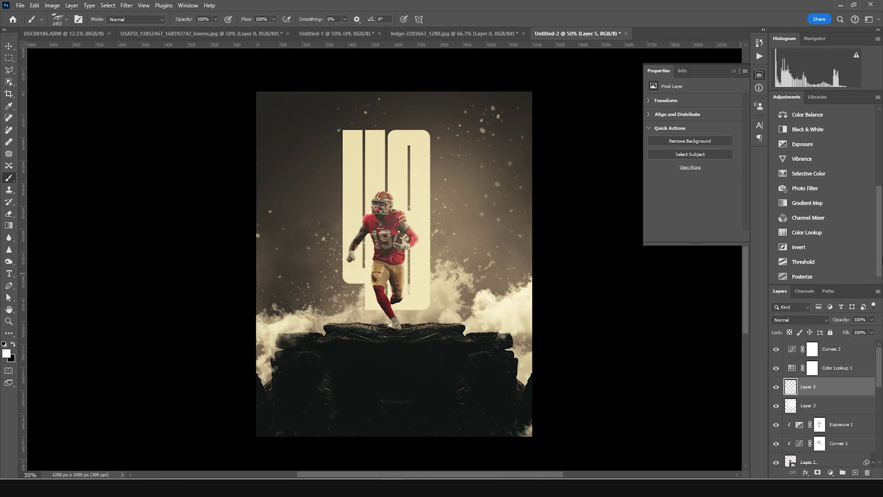
# Add a layer above Layer 5 and paint soft white glows across the "49" and the player with a smaller Soft Round brush
pyautogui.click(855, 472)
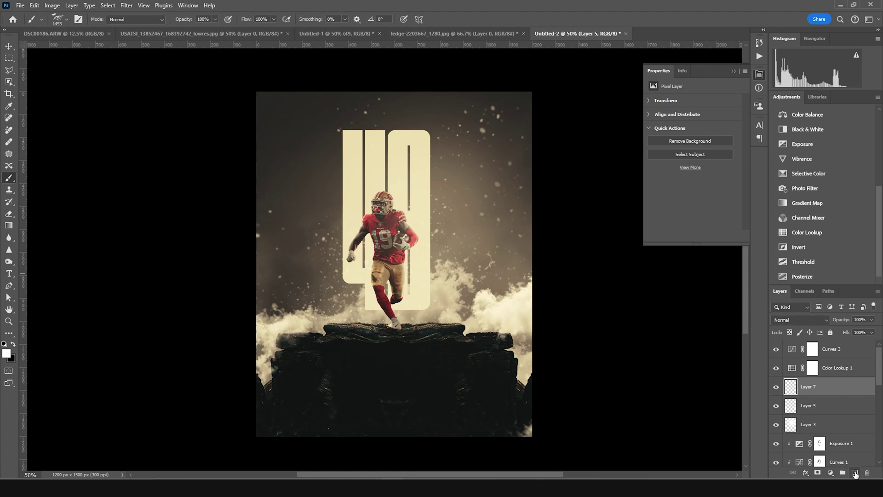
pyautogui.click(62, 18)
pyautogui.moveTo(174, 257); pyautogui.dragTo(167, 122)
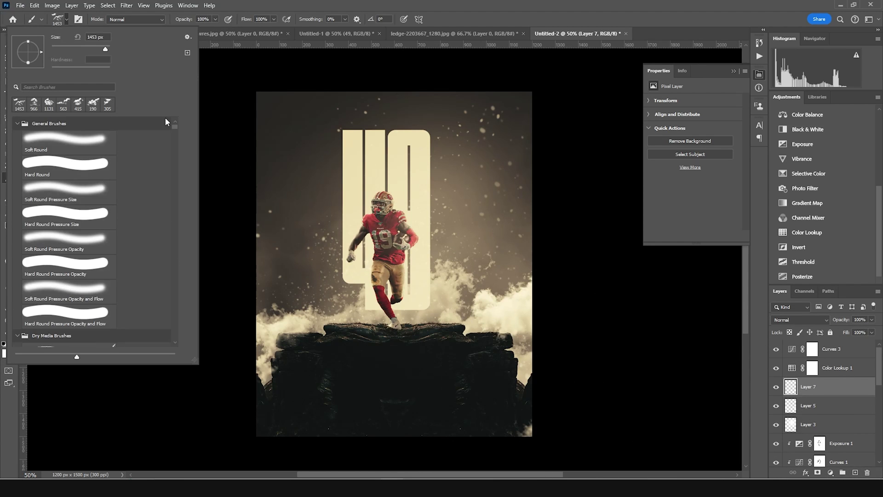
pyautogui.doubleClick(75, 139)
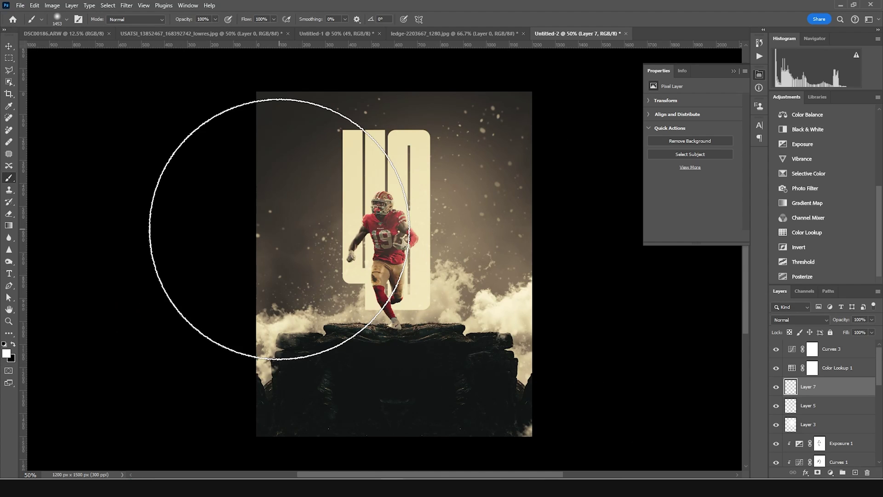
pyautogui.press('[')
pyautogui.press('[')
pyautogui.press('[')
pyautogui.press('[')
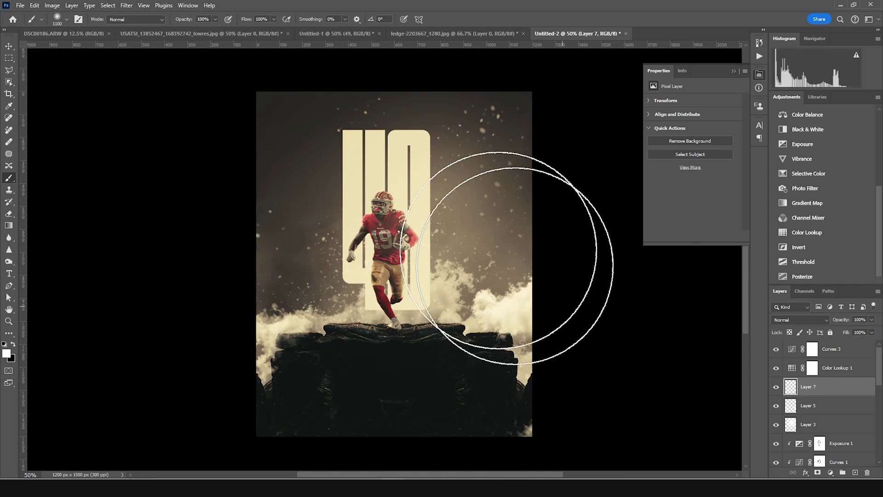
pyautogui.press('[')
pyautogui.press('[')
pyautogui.press('[')
pyautogui.press('[')
pyautogui.press('[')
pyautogui.press('[')
pyautogui.press('[')
pyautogui.press('[')
pyautogui.press('[')
pyautogui.press('[')
pyautogui.moveTo(400, 137)
pyautogui.mouseDown()
pyautogui.moveTo(396, 195)
pyautogui.moveTo(417, 252)
pyautogui.mouseUp()
pyautogui.moveTo(353, 213)
pyautogui.mouseDown()
pyautogui.moveTo(329, 244)
pyautogui.moveTo(333, 276)
pyautogui.moveTo(368, 302)
pyautogui.moveTo(352, 312)
pyautogui.moveTo(398, 327)
pyautogui.moveTo(428, 313)
pyautogui.mouseUp()
# Paint larger soft glows on both sides of the player with an 800 px brush and lower the glow layer's opacity
pyautogui.press(']')
pyautogui.press(']')
pyautogui.press(']')
pyautogui.press(']')
pyautogui.press(']')
pyautogui.press(']')
pyautogui.press(']')
pyautogui.press(']')
pyautogui.moveTo(481, 178)
pyautogui.mouseDown()
pyautogui.moveTo(444, 225)
pyautogui.moveTo(49, 253)
pyautogui.mouseUp()
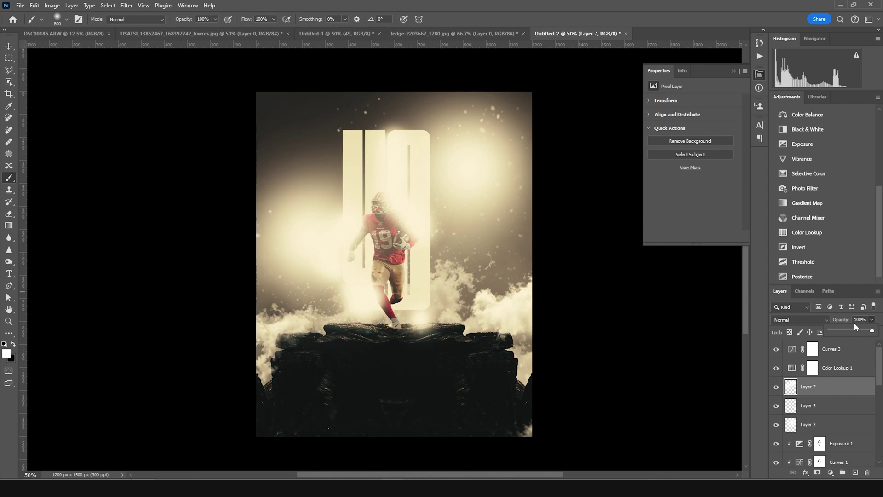
pyautogui.moveTo(846, 333); pyautogui.dragTo(847, 333)
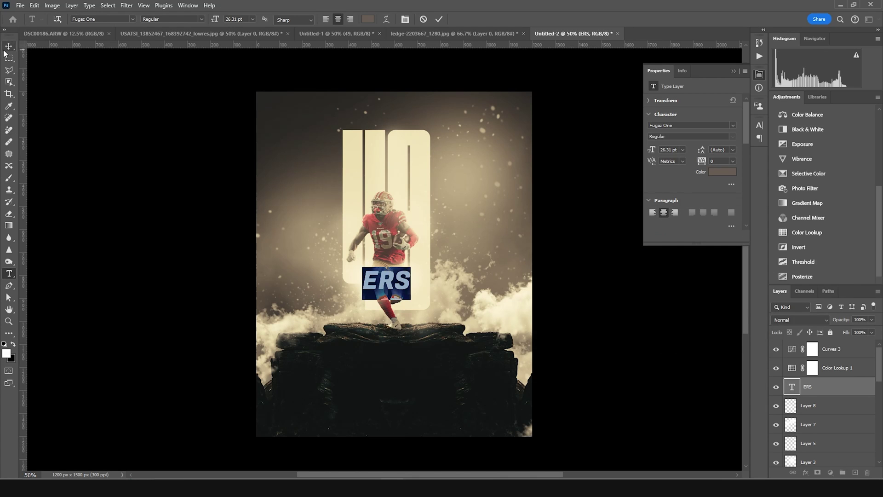
# Commit the "ERS" text in Fugaz One Regular at 26.31 pt over the player's legs and switch to the Move tool
pyautogui.click(9, 46)
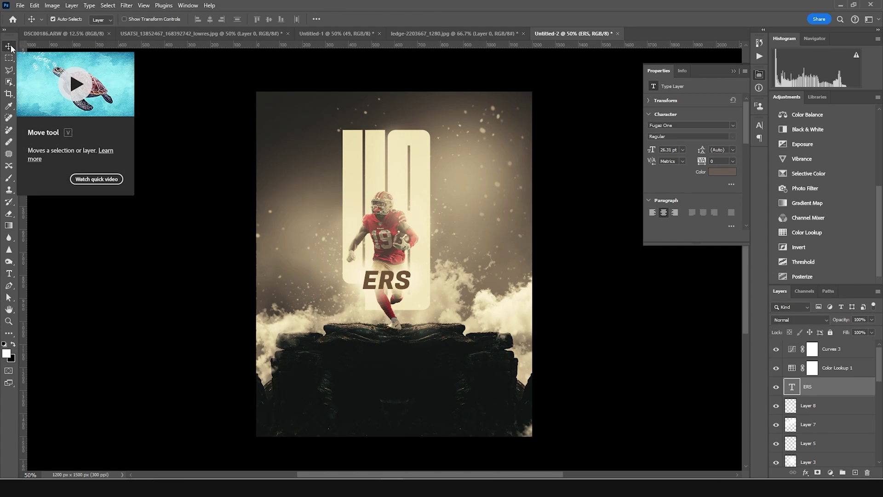